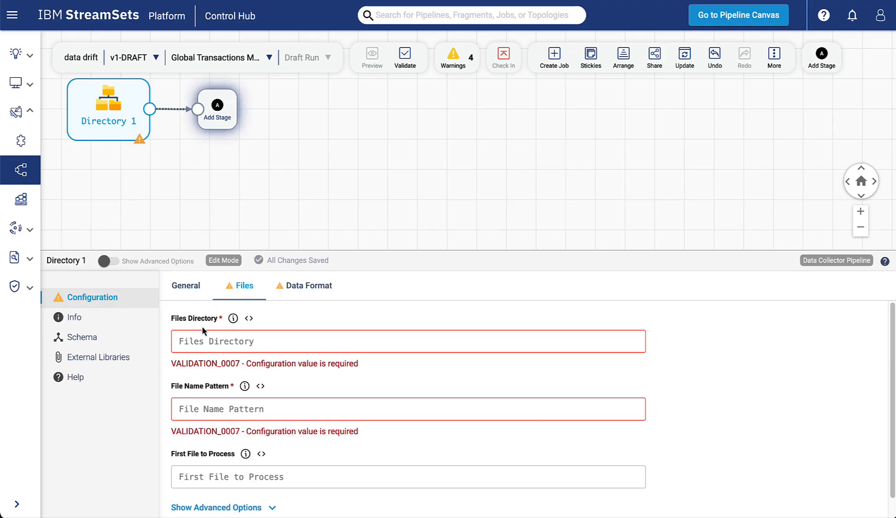
Set the Directory origin's files directory to /resources/dd and its file name pattern to *.json.
left_click(210, 340)
type("/")
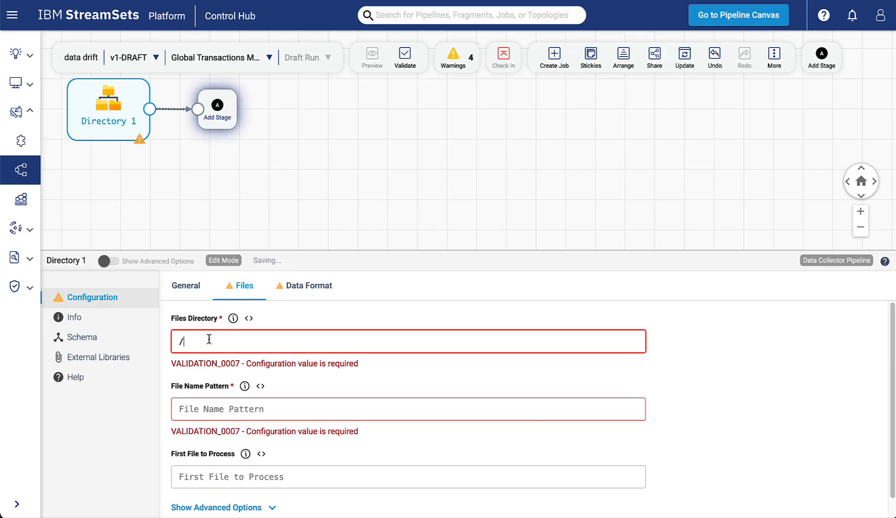
type("resources/dd")
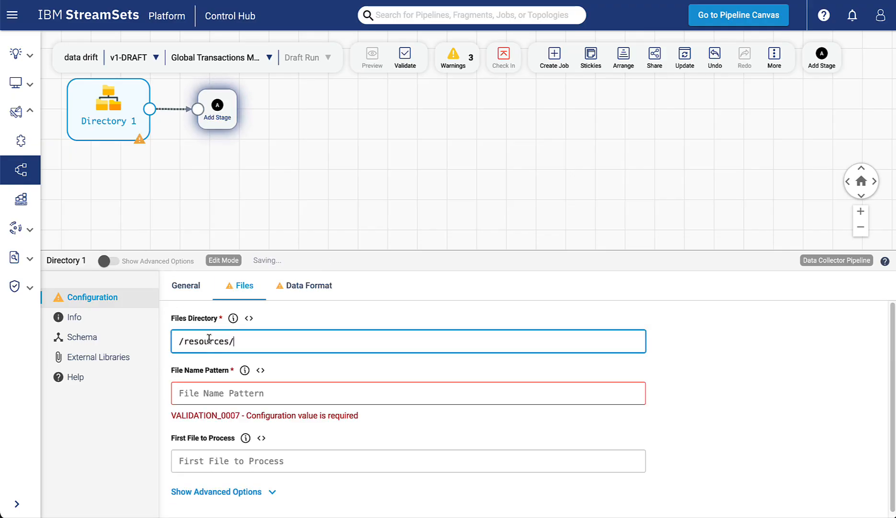
left_click(212, 391)
type("*.json")
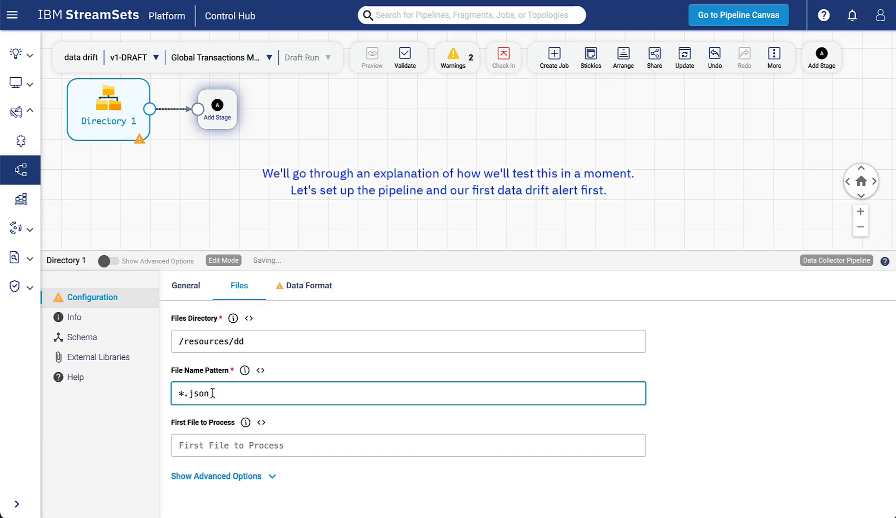
Set the Directory origin's data format to JSON and its maximum object length to 409600 characters.
left_click(299, 286)
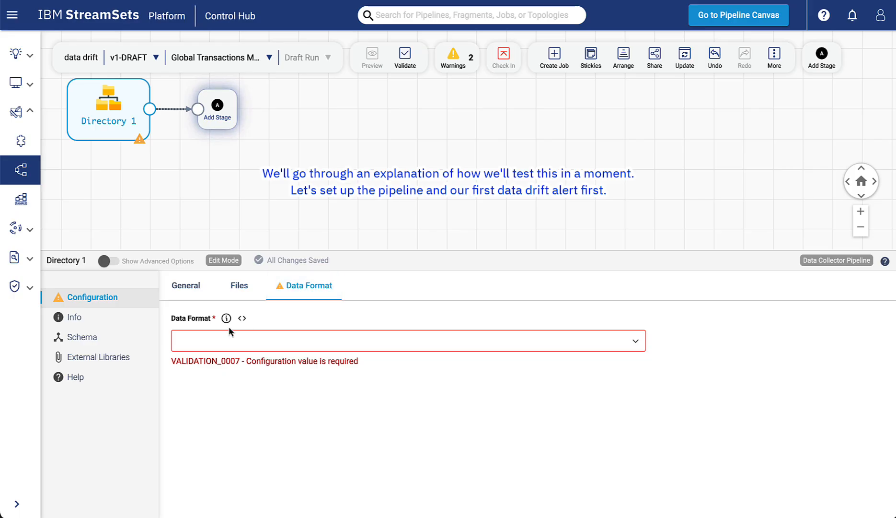
left_click(235, 342)
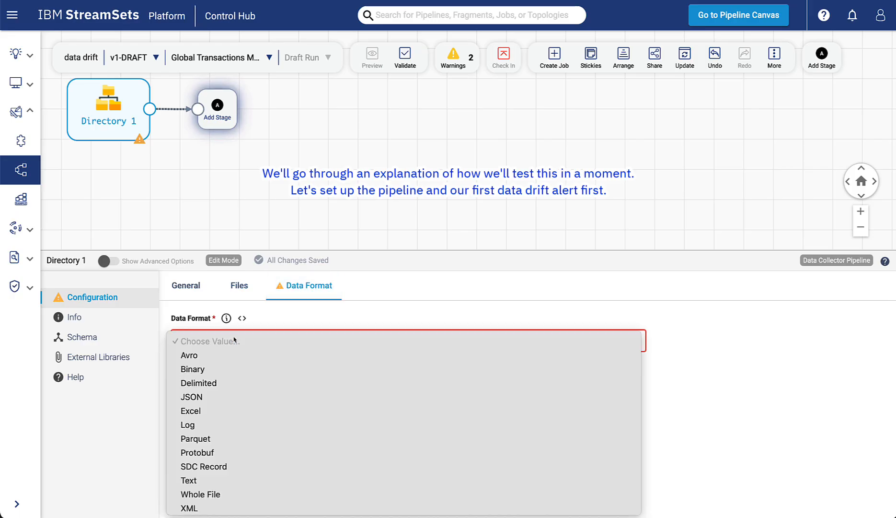
left_click(197, 399)
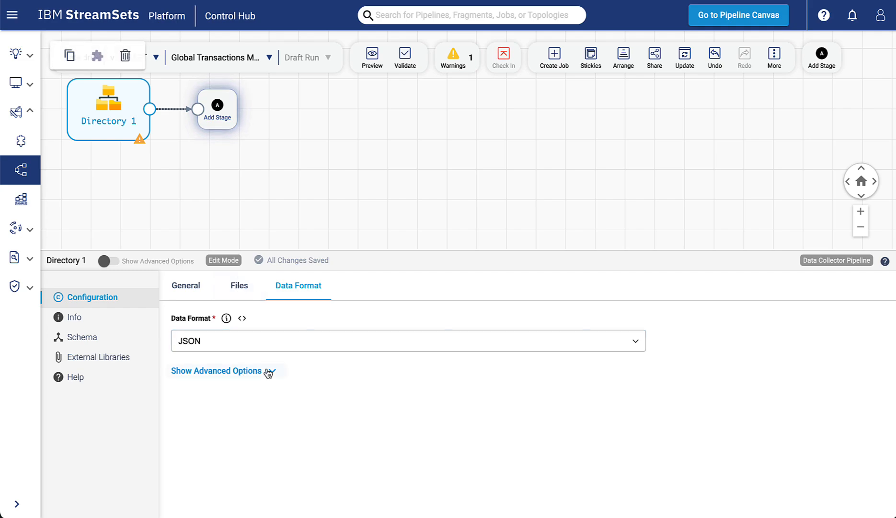
left_click(270, 371)
scroll(351, 431, "down", 3)
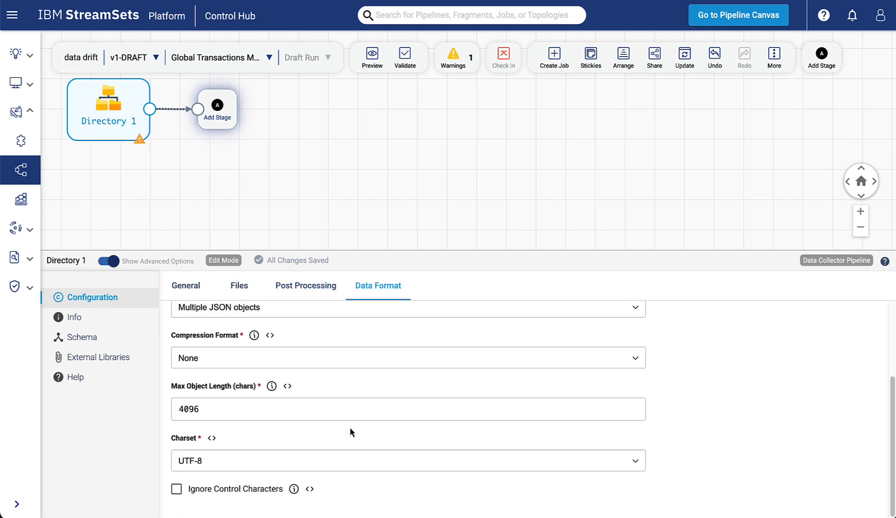
left_click(215, 411)
type("00")
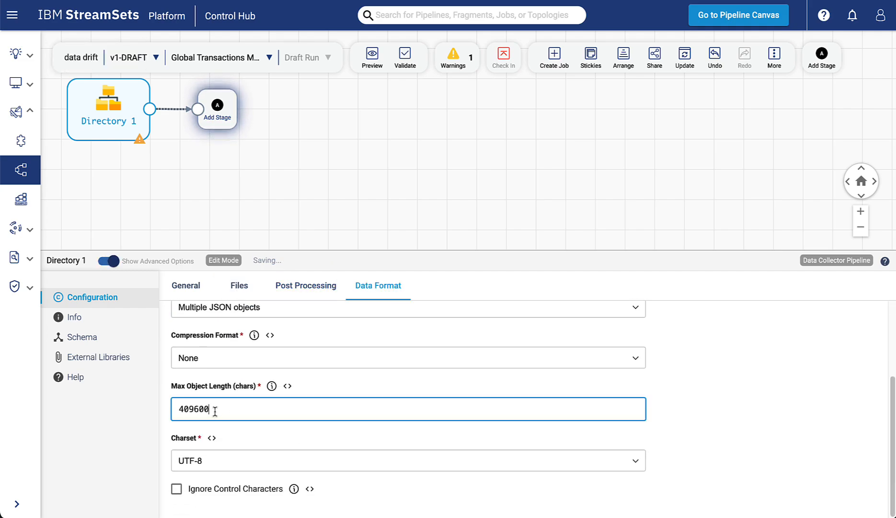
left_click(713, 181)
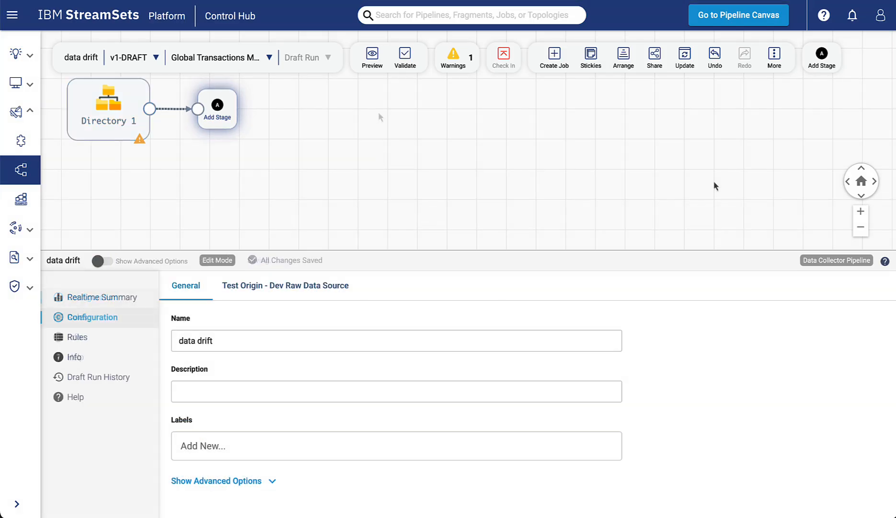
Preview the pipeline and examine the first item of the results list, including its address fields, then close the preview.
left_click(372, 57)
left_click(381, 87)
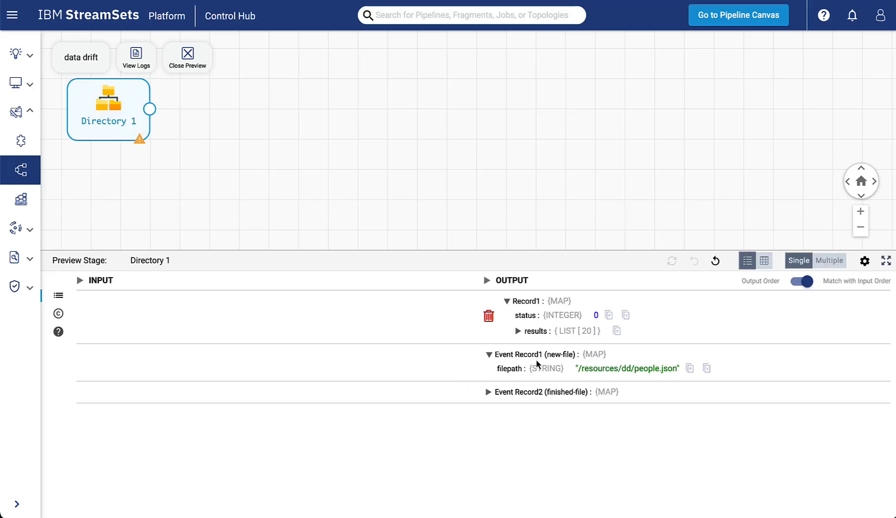
left_click(518, 330)
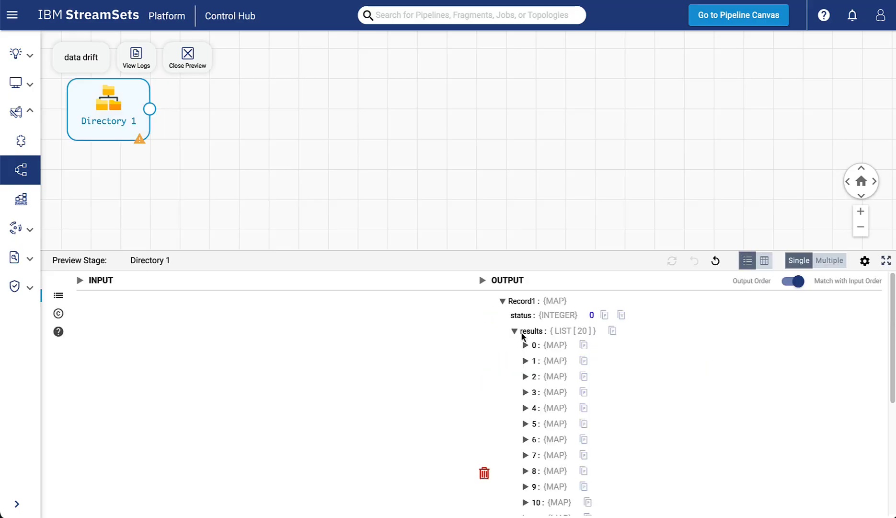
left_click(525, 345)
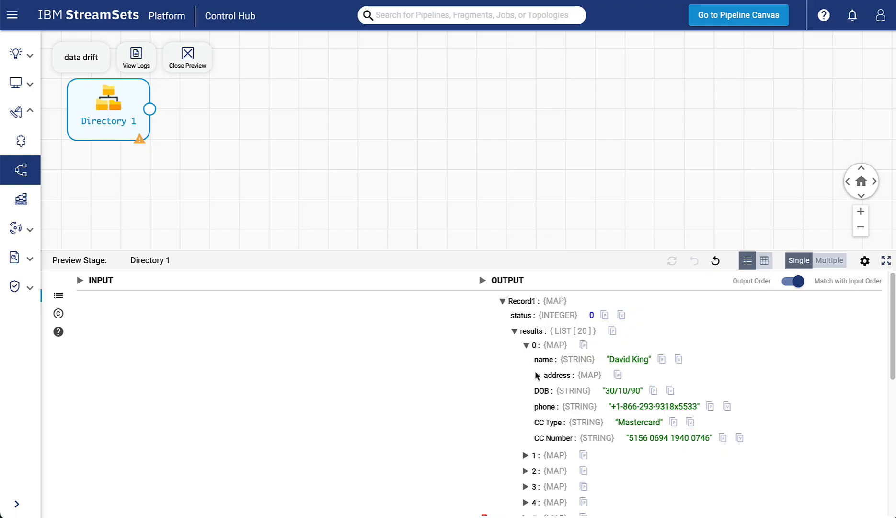
left_click(537, 374)
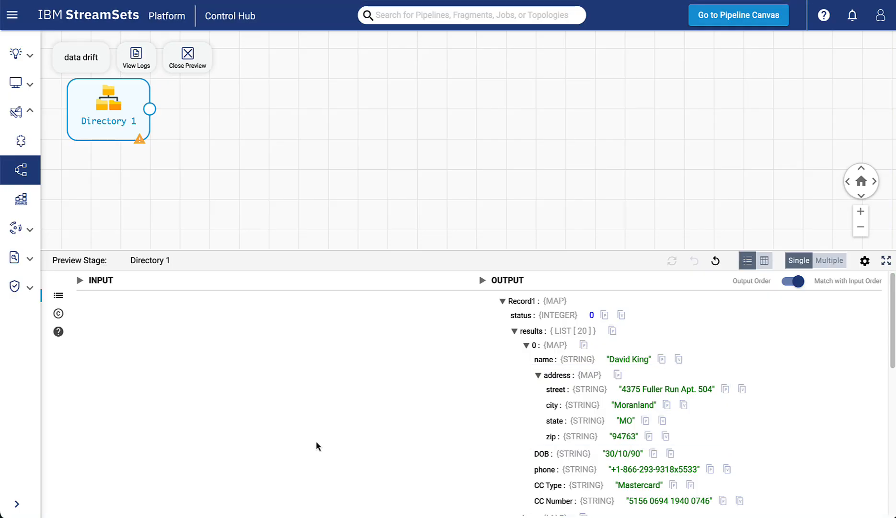
left_click(192, 66)
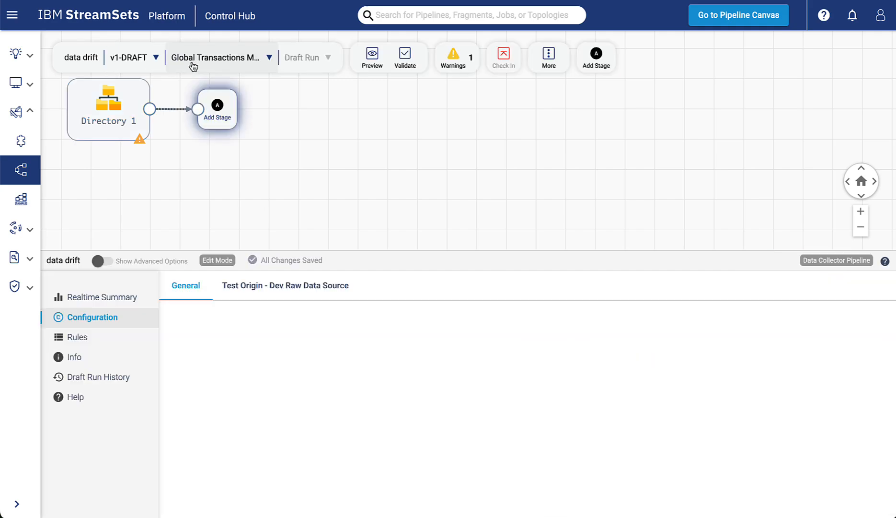
Add a Field Pivoter processor after the Directory origin.
left_click(217, 108)
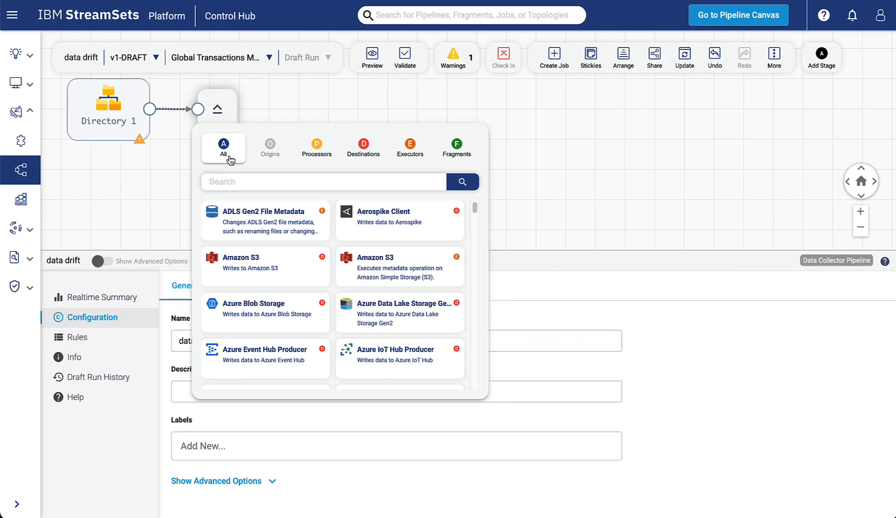
left_click(240, 183)
type("piv")
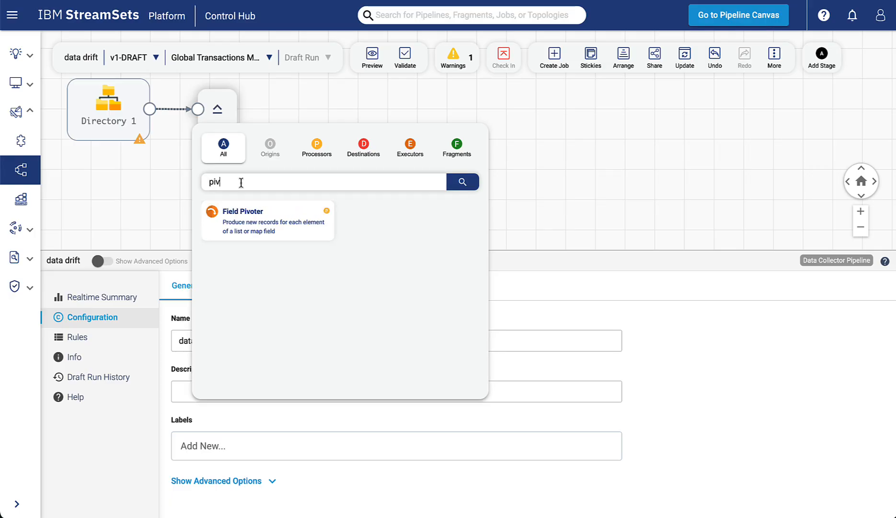
left_click(258, 222)
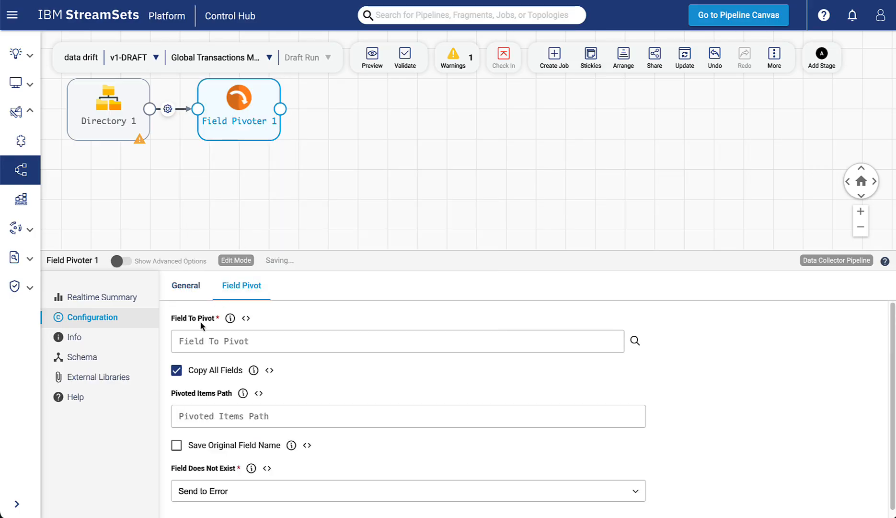
Set the Field Pivoter's field to pivot to /results and its pivoted items path to /.
left_click(190, 338)
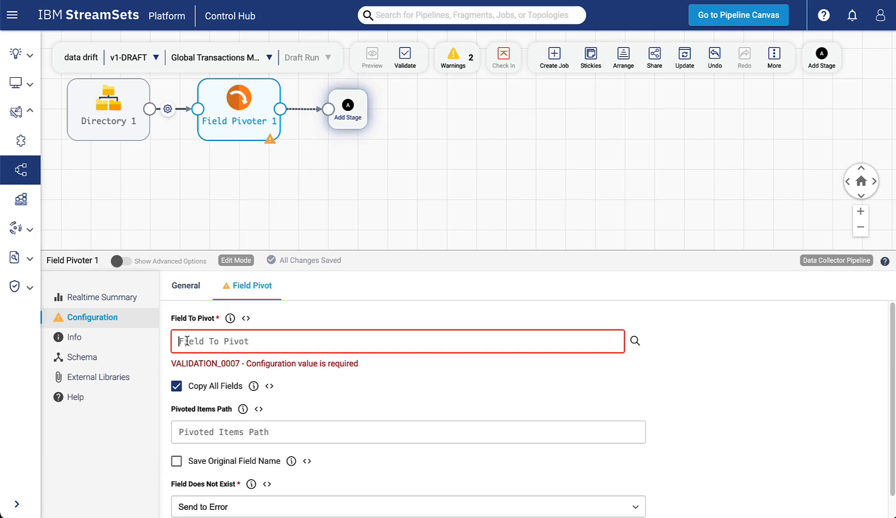
type("/")
left_click(215, 355)
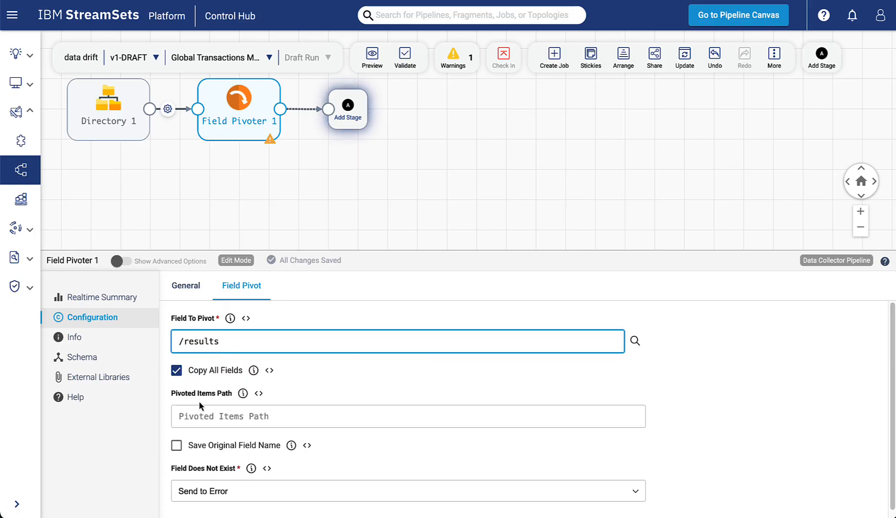
left_click(186, 416)
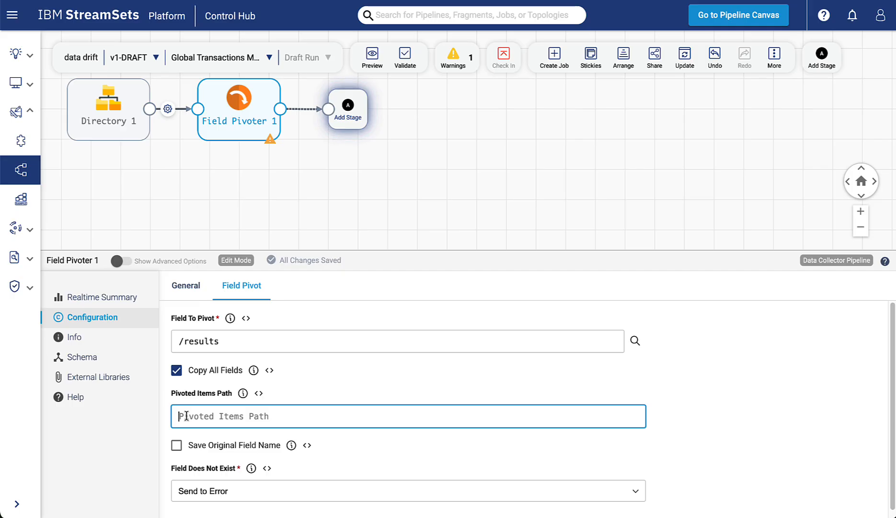
type("/")
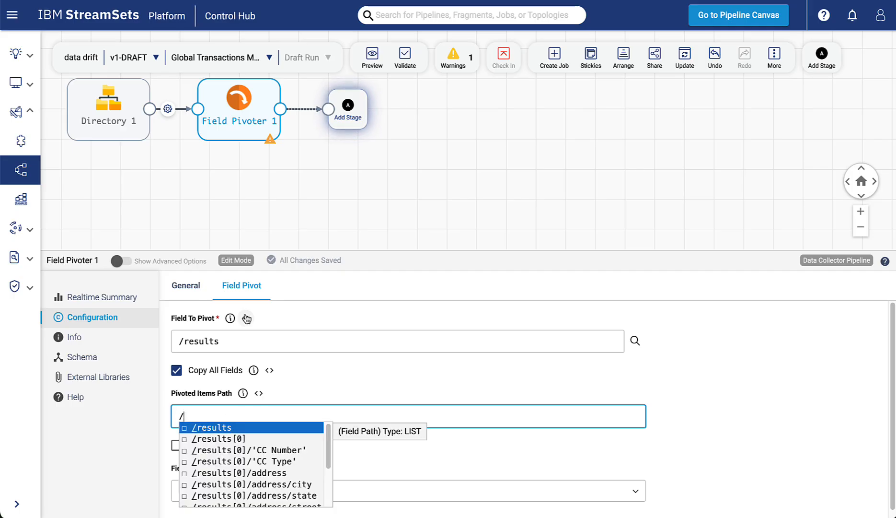
left_click(409, 379)
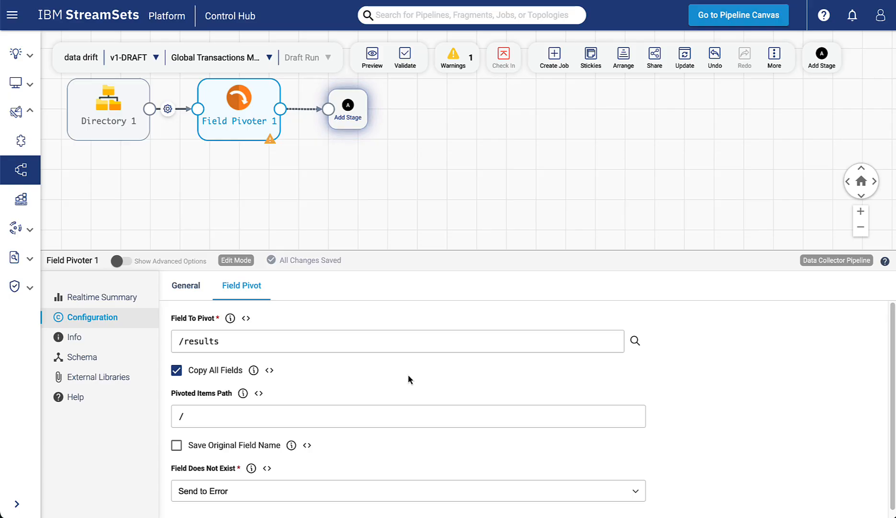
Add a Trash destination after the Field Pivoter.
left_click(348, 118)
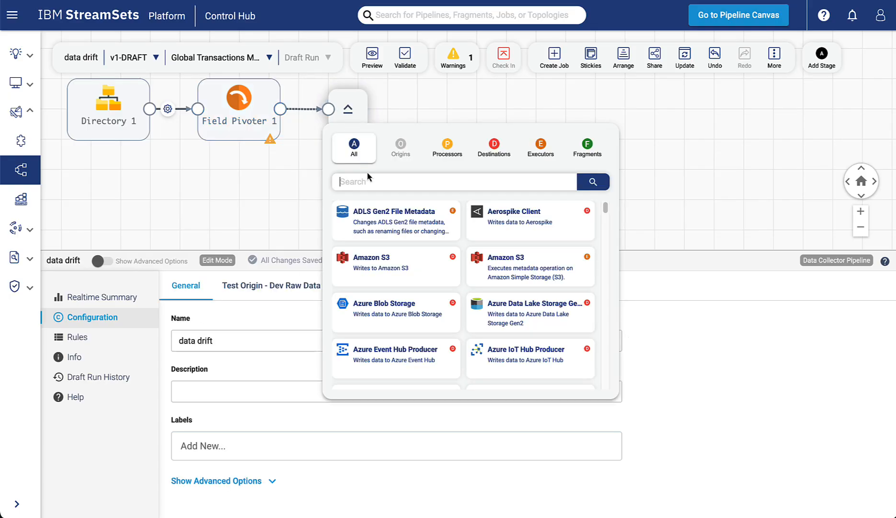
type("trash")
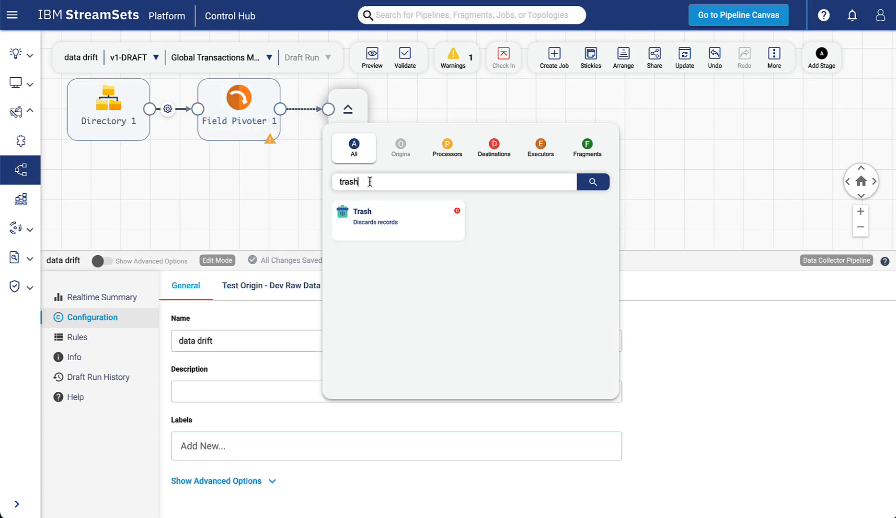
left_click(377, 214)
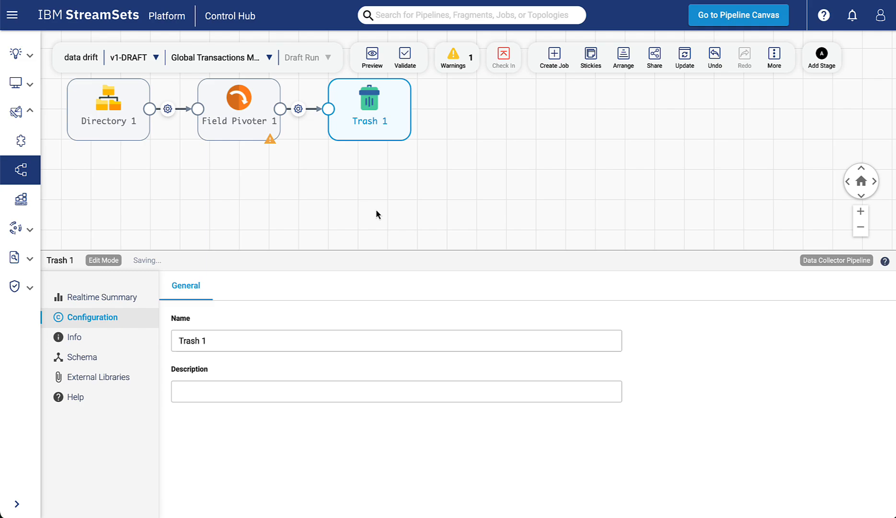
left_click(376, 214)
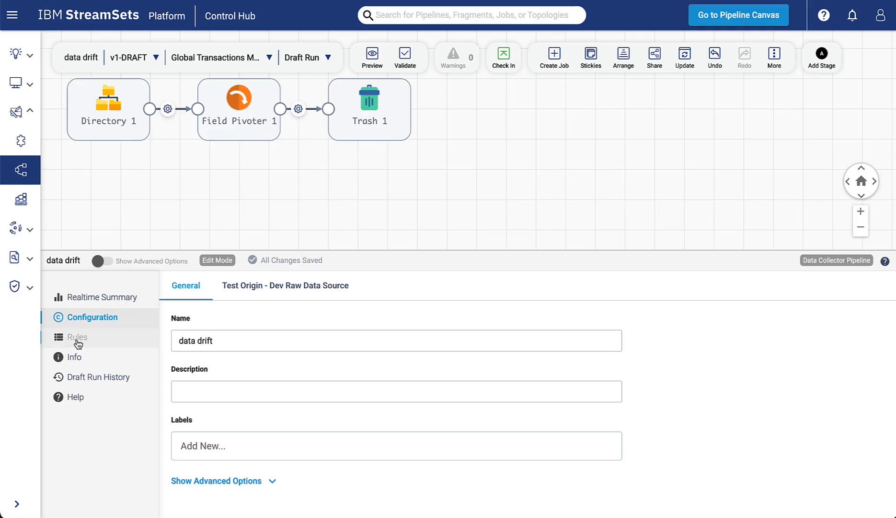
Start a new data drift rule for the pipeline on the stream Field Pivoter 1 Output Stream 1.
left_click(77, 338)
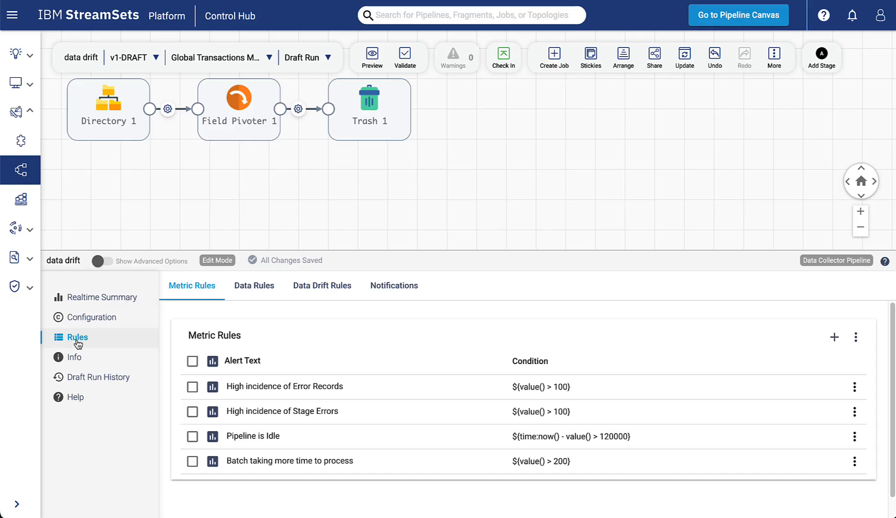
left_click(321, 286)
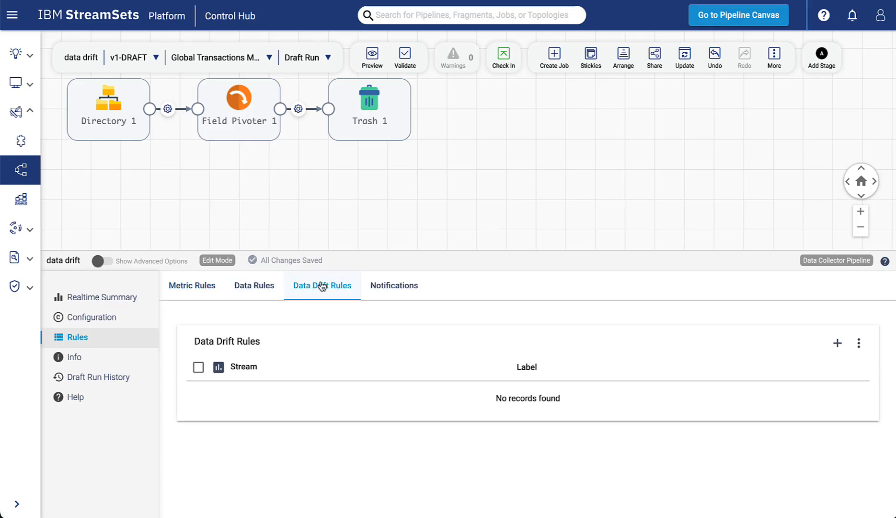
left_click(838, 344)
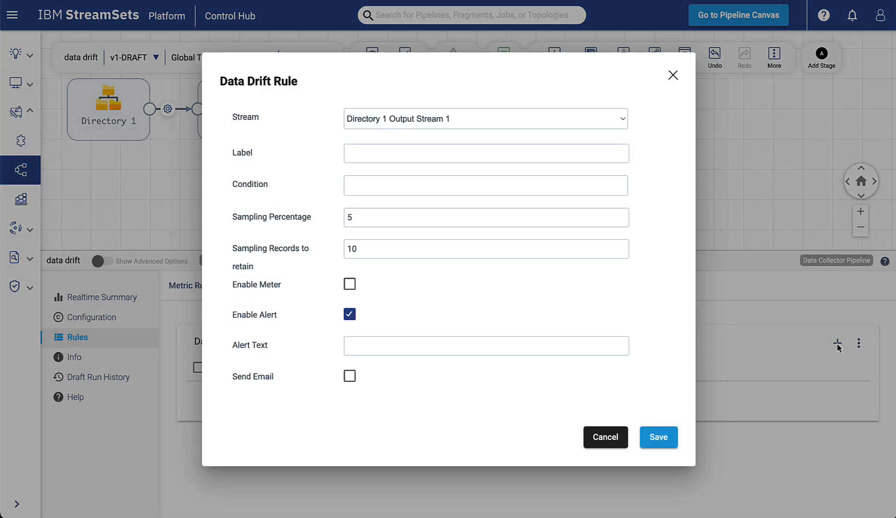
left_click(413, 119)
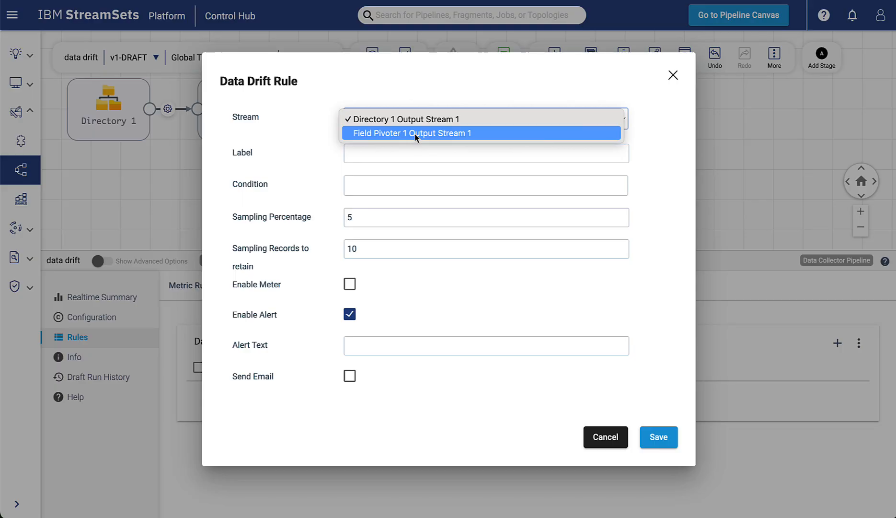
left_click(415, 136)
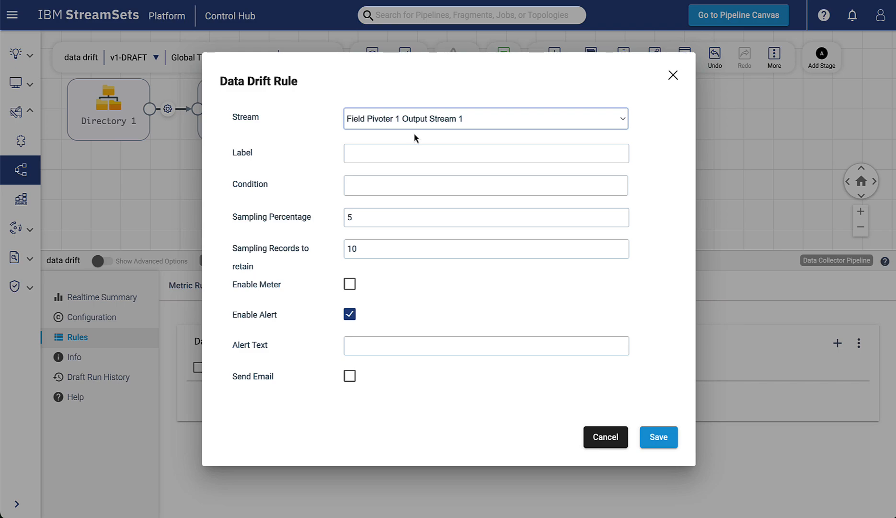
Label the data drift rule "drift size" and set its condition to ${drift:size('/address', false)}.
left_click(375, 152)
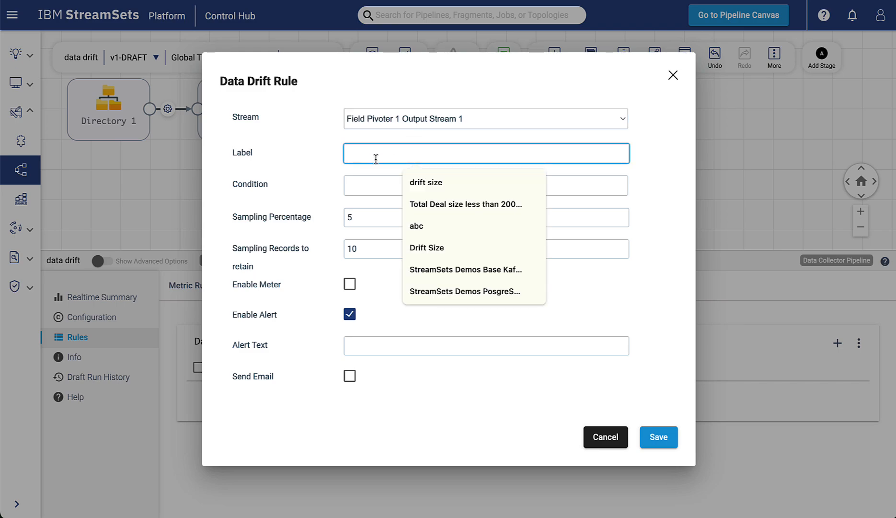
left_click(425, 181)
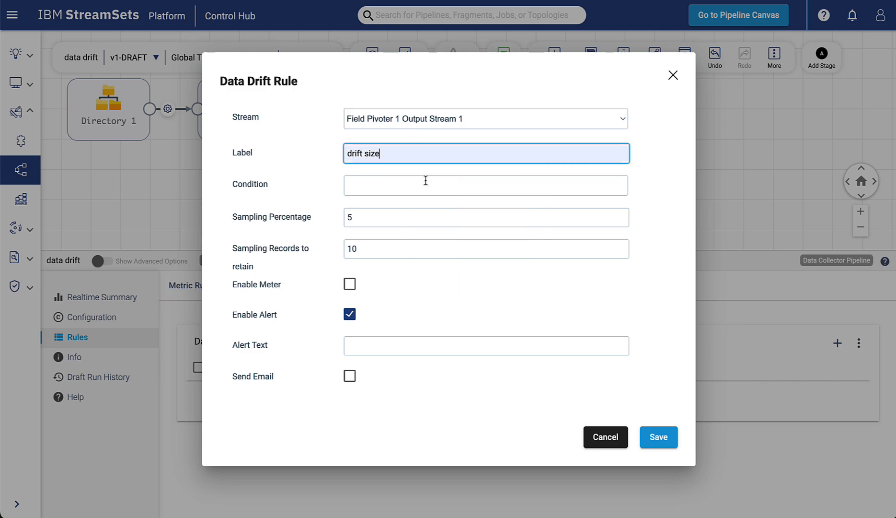
left_click(366, 184)
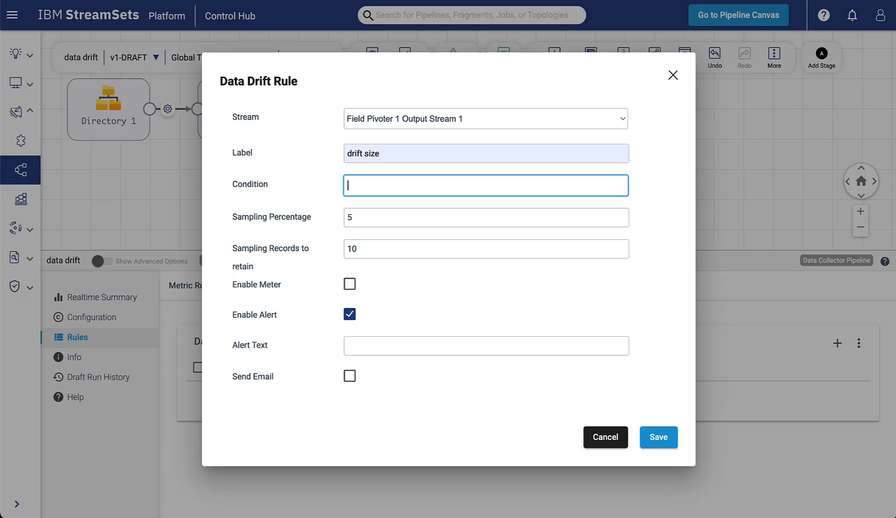
type("${drift:size('/address', false)}")
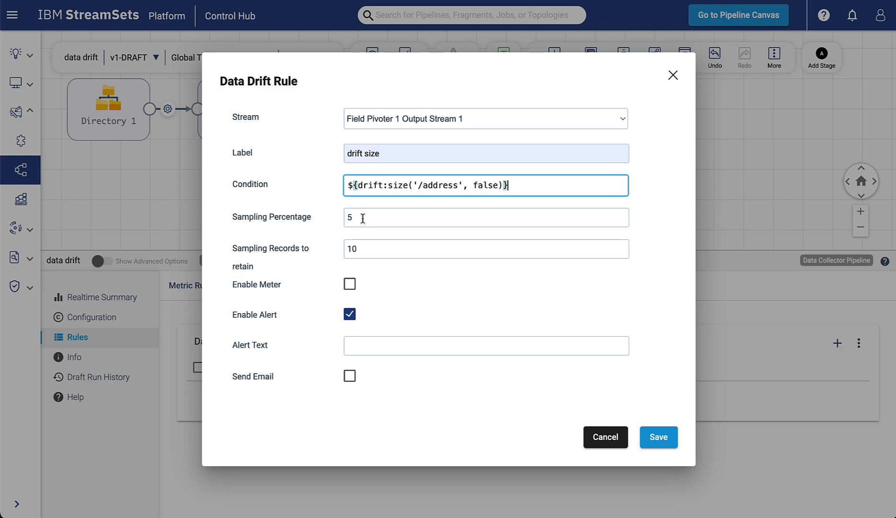
Set the drift rule's sampling percentage to 100, enable its meter, and set the alert text to ${alert:info()}.
left_click_drag(362, 218, 328, 221)
type("1")
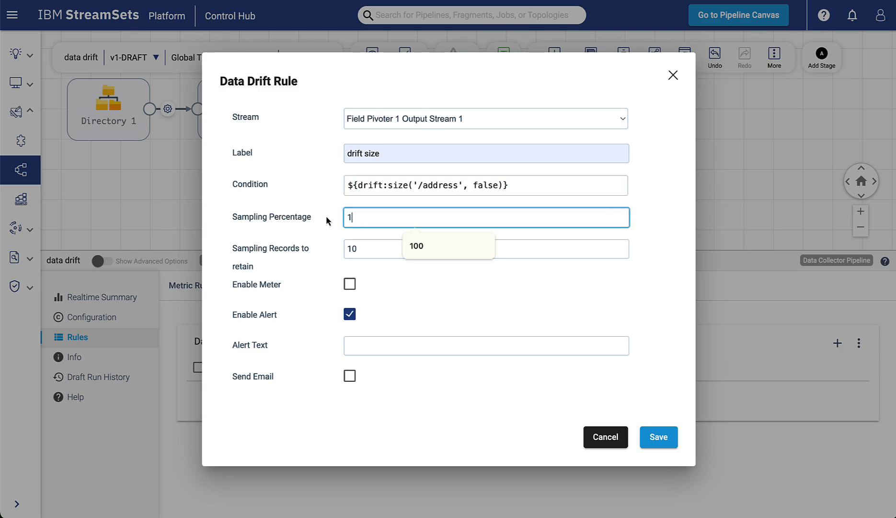
type("00")
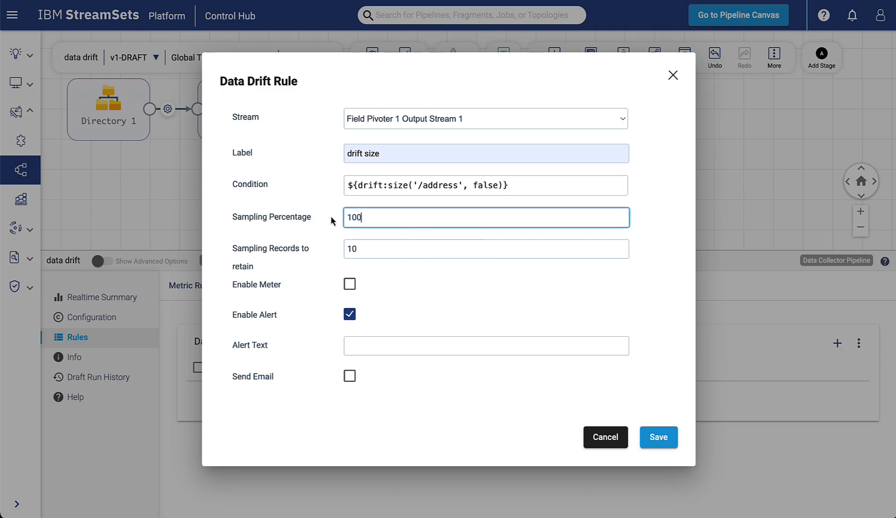
left_click(350, 284)
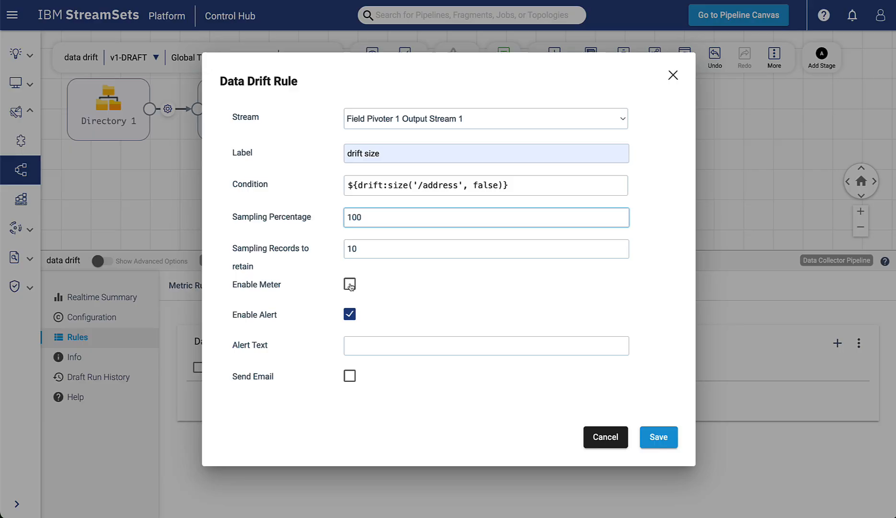
left_click(369, 350)
left_click(438, 373)
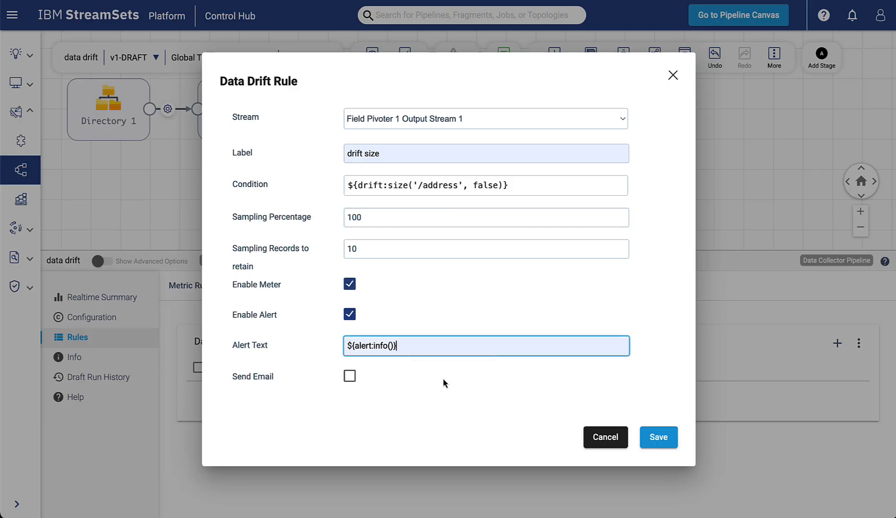
Save the data drift rule and enable the "drift size" rule for the Field Pivoter output stream.
left_click(660, 437)
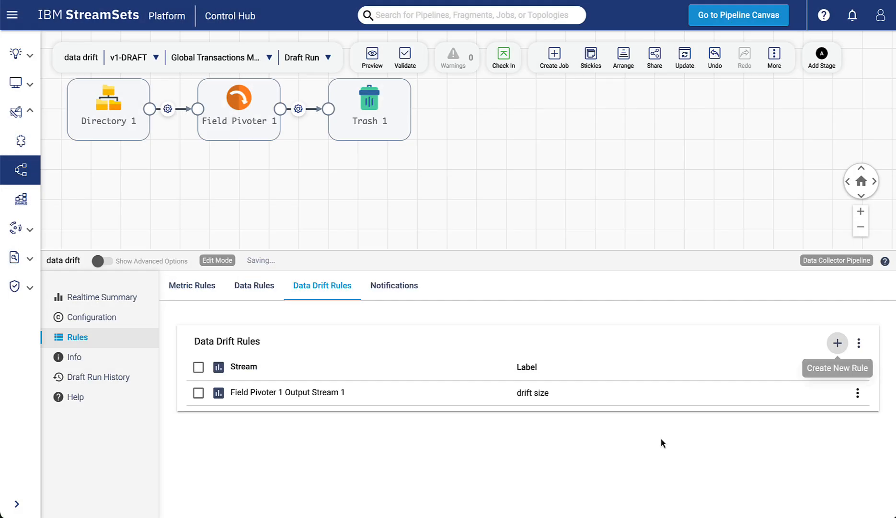
left_click(198, 393)
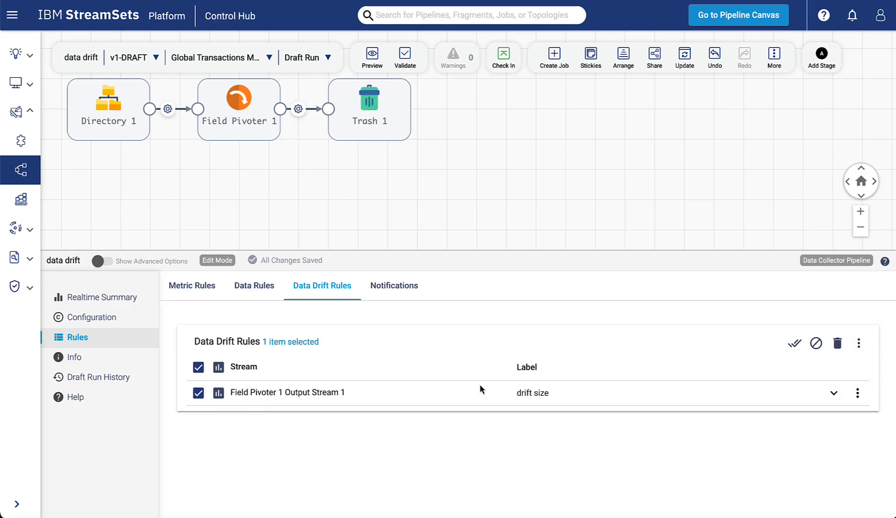
left_click(794, 343)
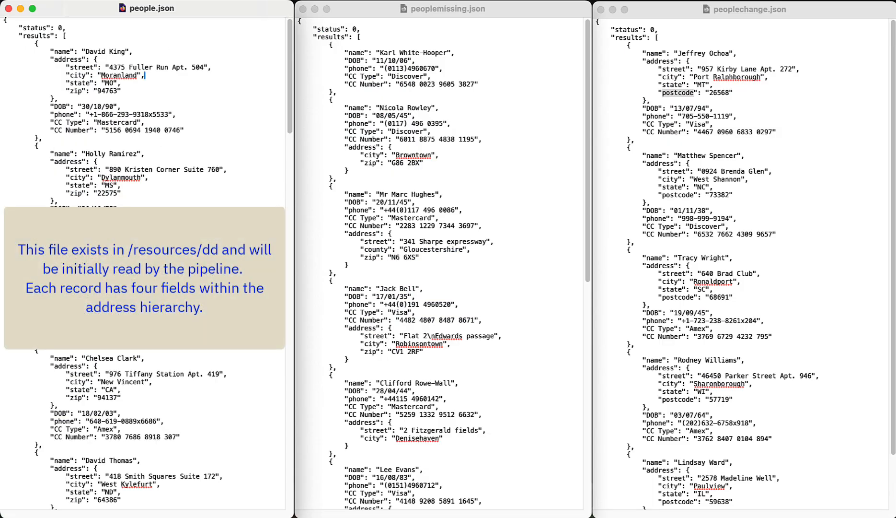
In the text editor, examine which address fields the records in people.json contain, through to the end of the file.
scroll(143, 263, "down", 2)
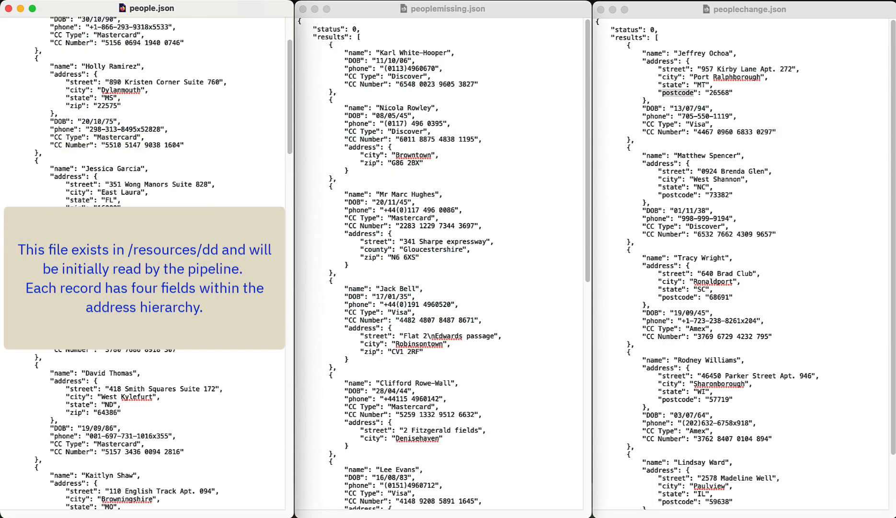
scroll(143, 263, "down", 10)
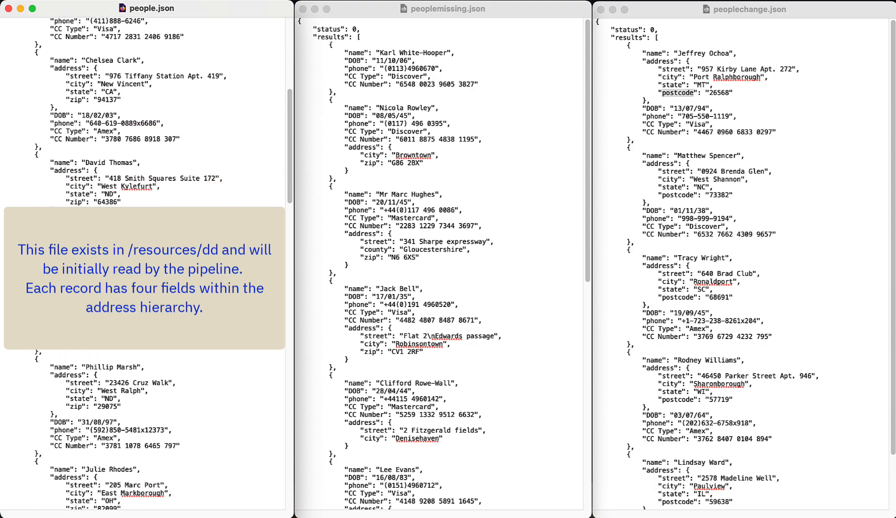
scroll(144, 264, "down", 12)
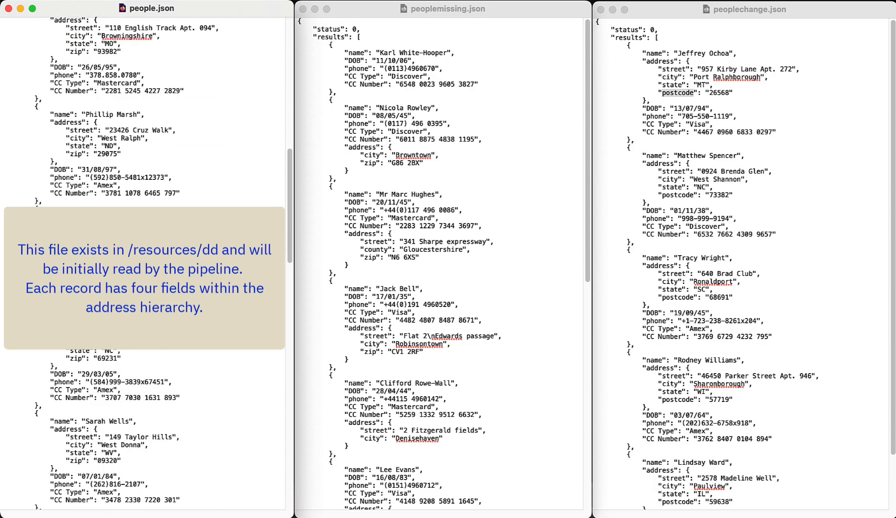
scroll(144, 263, "down", 17)
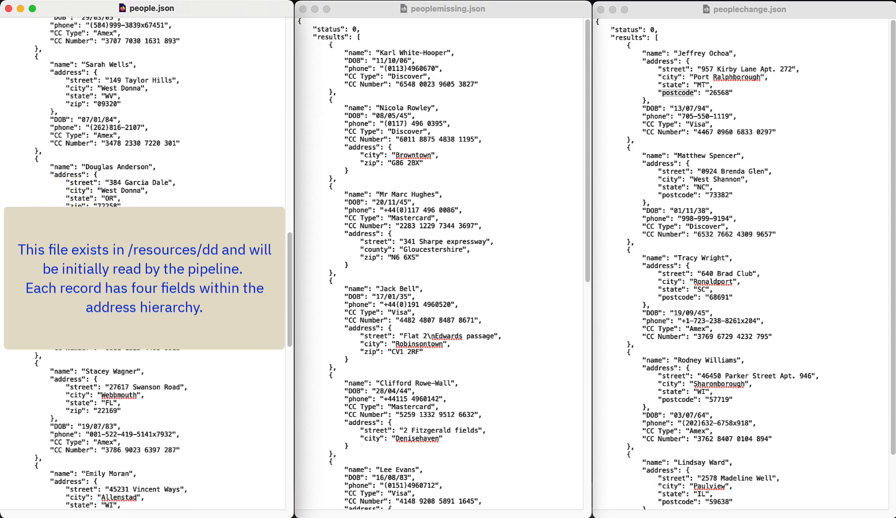
scroll(143, 263, "down", 11)
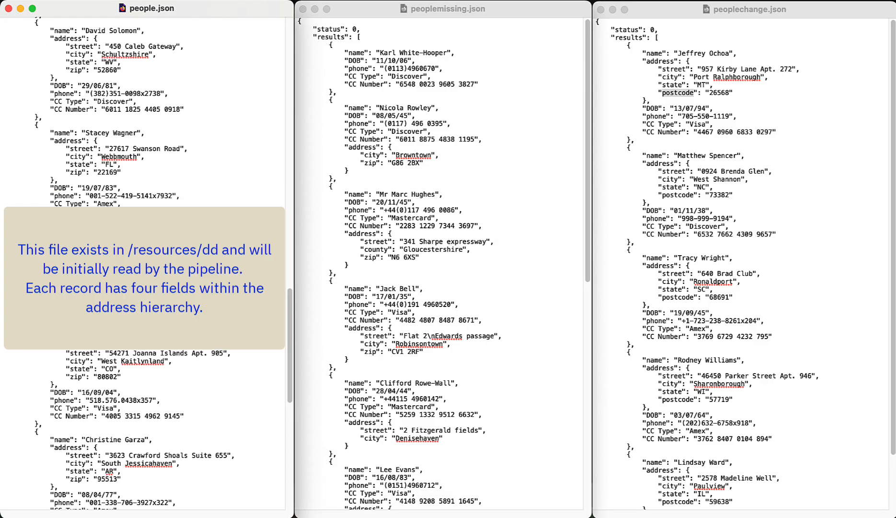
scroll(144, 263, "down", 5)
scroll(190, 280, "down", 16)
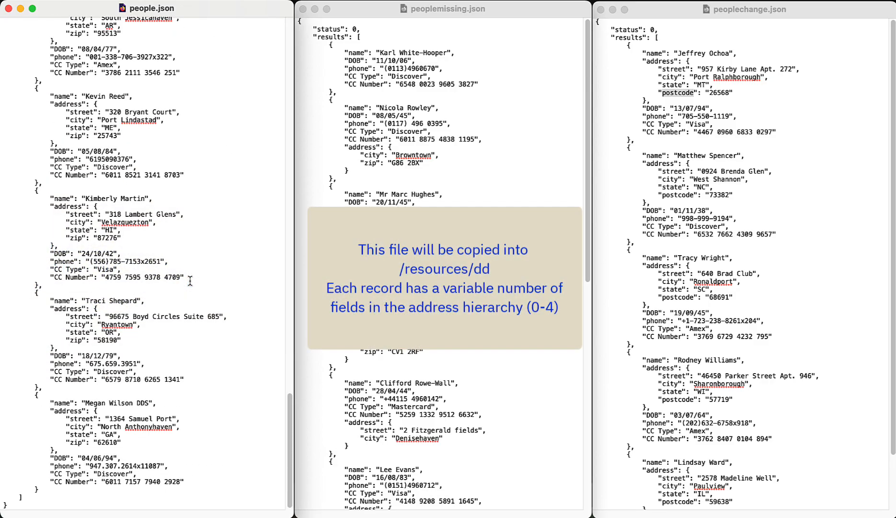
Examine the address fields of the records in peoplemissing.json and peoplechange.json for differences from people.json.
left_click(482, 83)
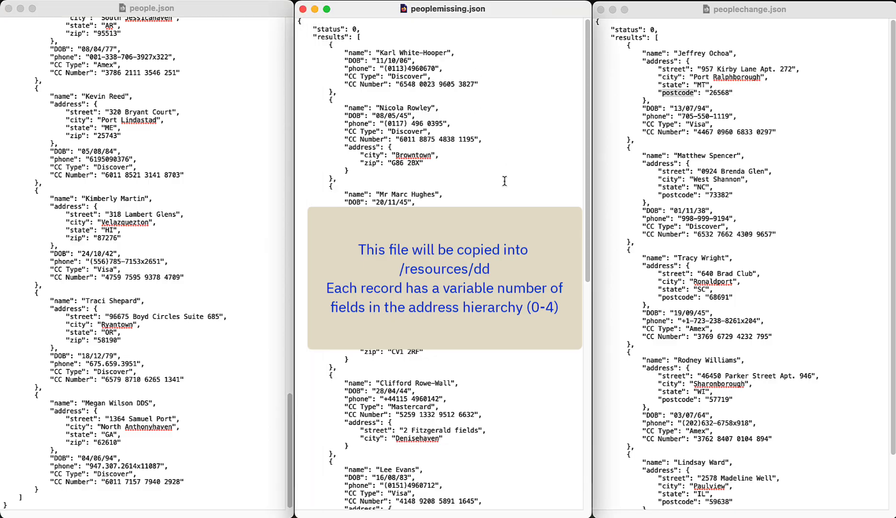
scroll(506, 180, "down", 5)
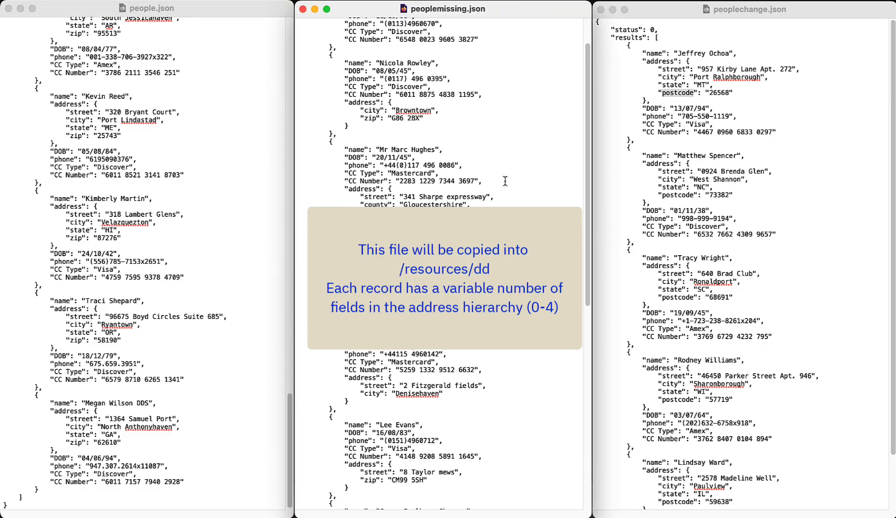
scroll(505, 180, "down", 15)
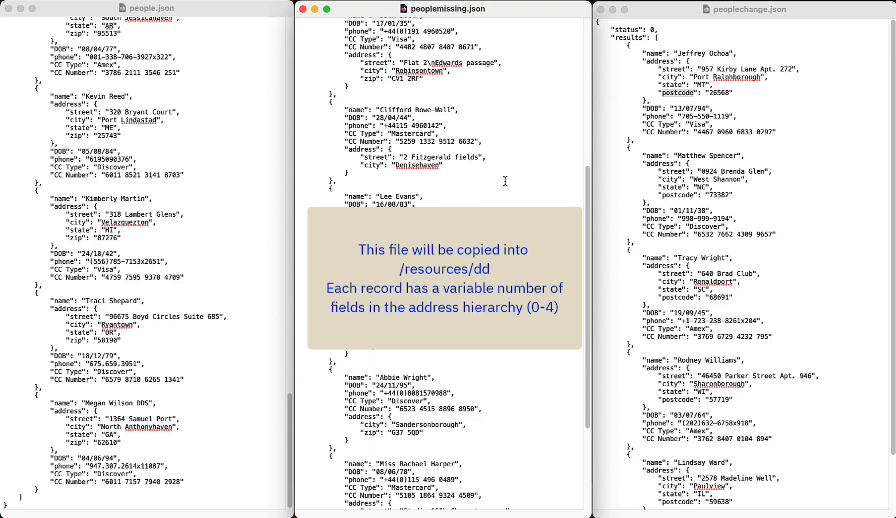
scroll(505, 180, "down", 8)
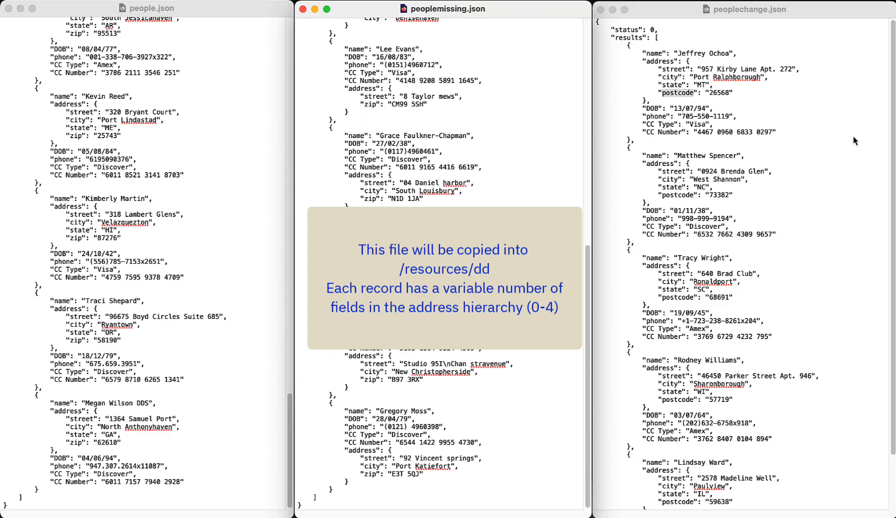
left_click(824, 152)
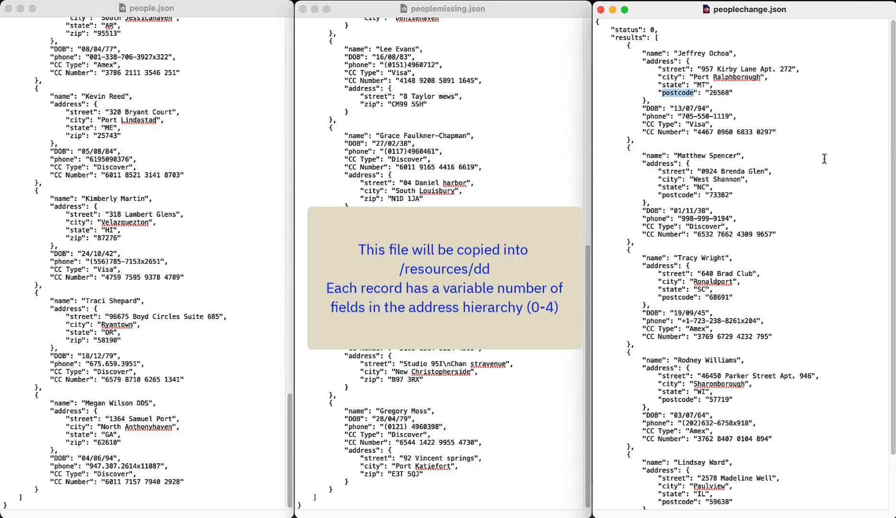
left_click(814, 203)
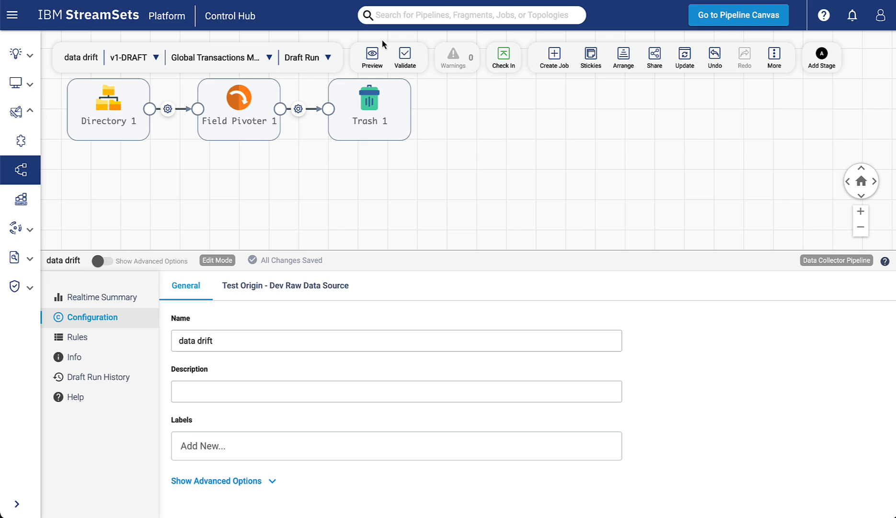
Switch back to StreamSets, reset the origin and start a draft run of the data drift pipeline.
left_click(316, 60)
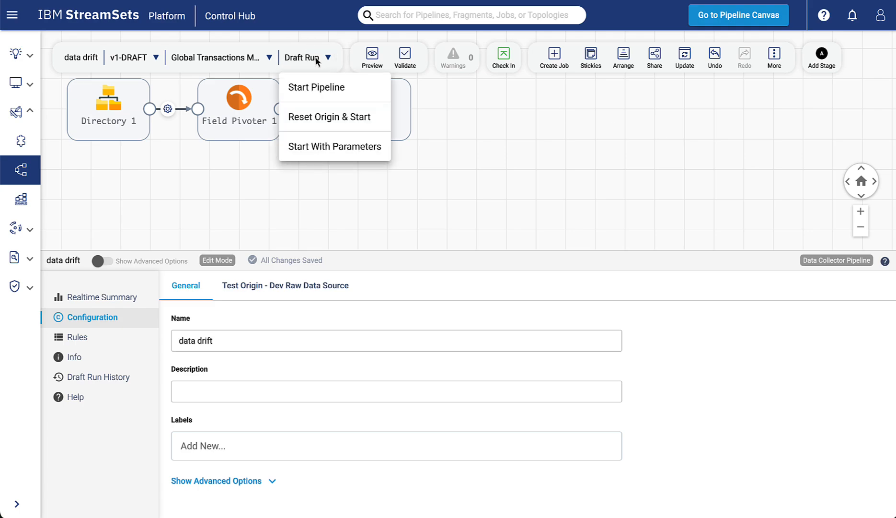
left_click(316, 119)
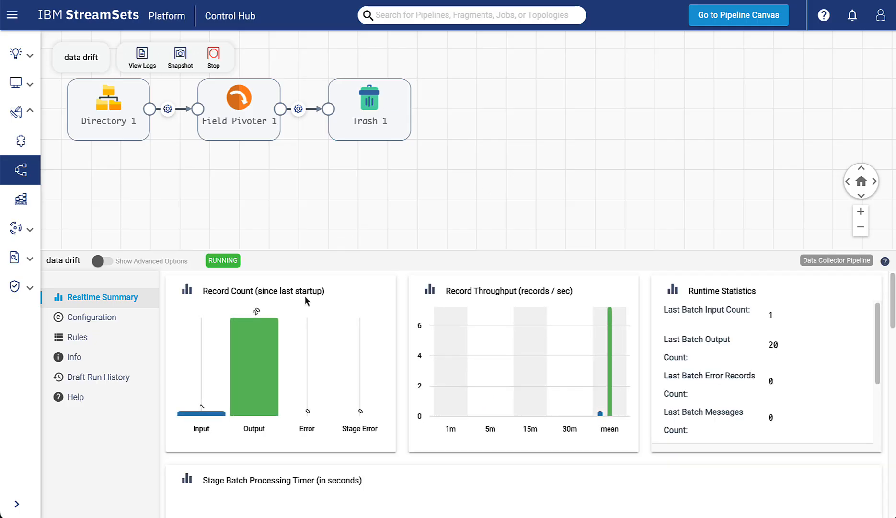
mouse_move(254, 389)
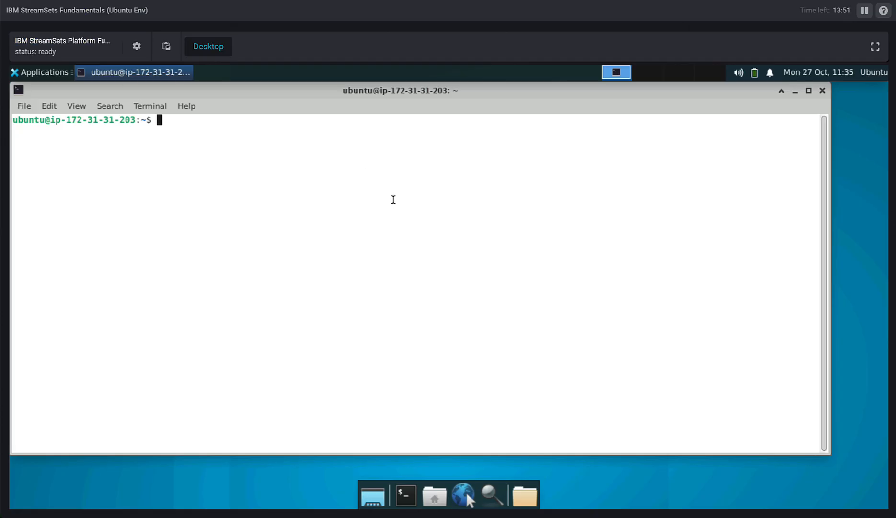
In the Ubuntu terminal, open a bash shell in Docker container f3f and change to the /resources/dd directory.
key("Up")
key("Up")
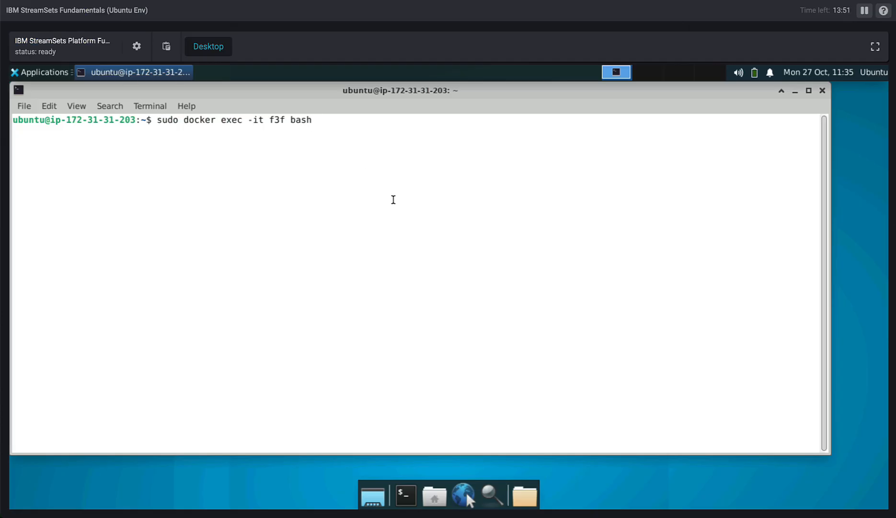
key("Return")
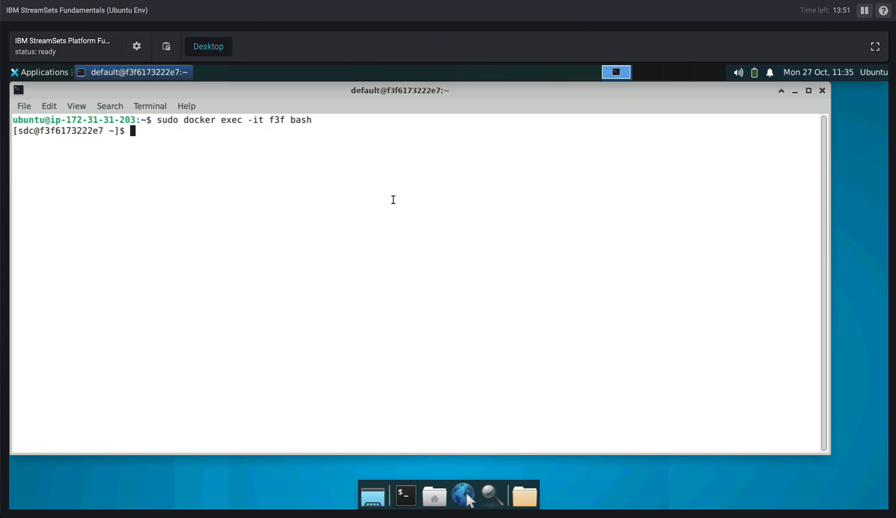
type("cd /resources/")
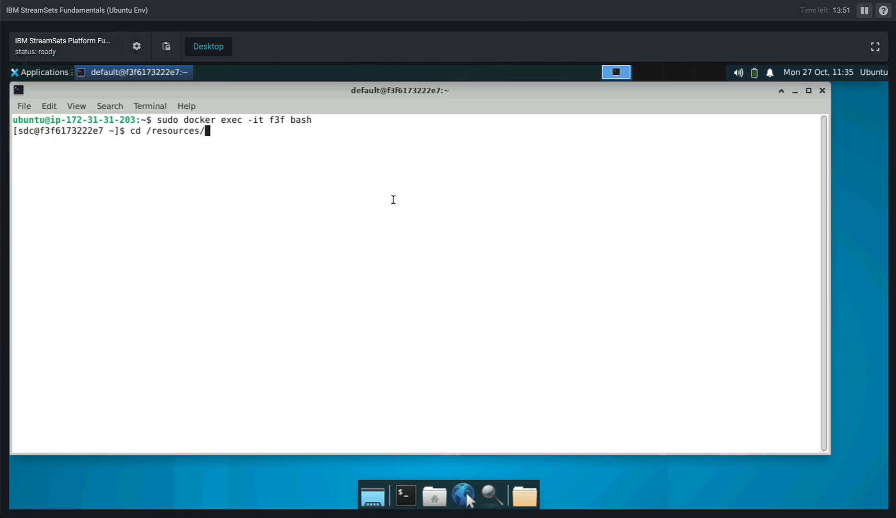
type("dd")
key("Return")
List the files in /resources/dd and in its extra subdirectory.
type("ls")
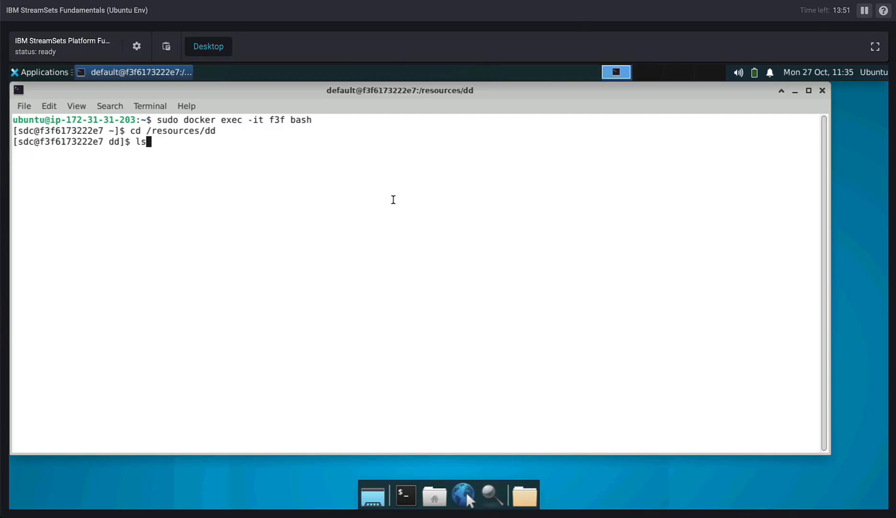
key("Return")
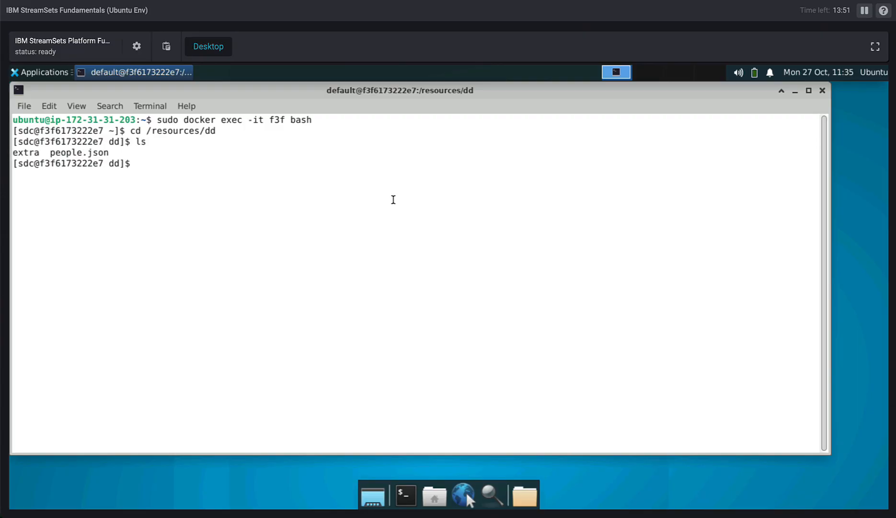
type("ls extra")
key("Return")
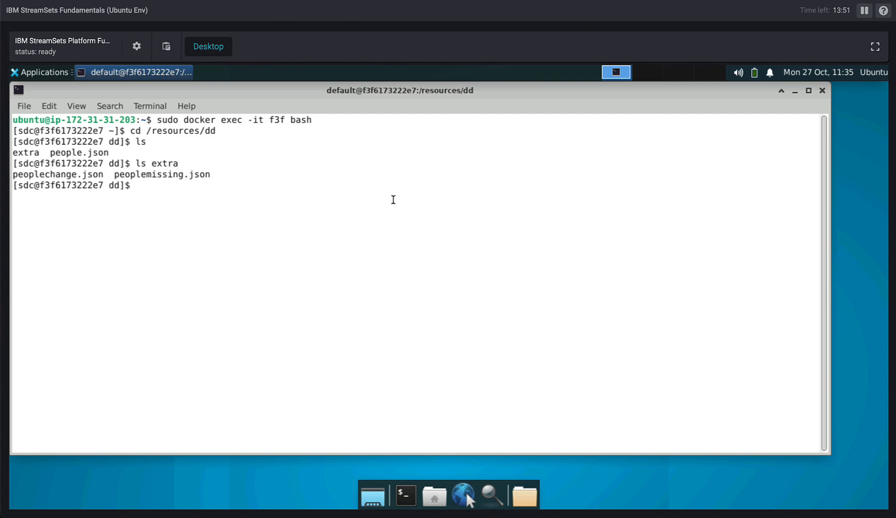
Copy extra/peoplemissing.json into the current /resources/dd directory and list the directory's files.
type("cp extra/peoplemi")
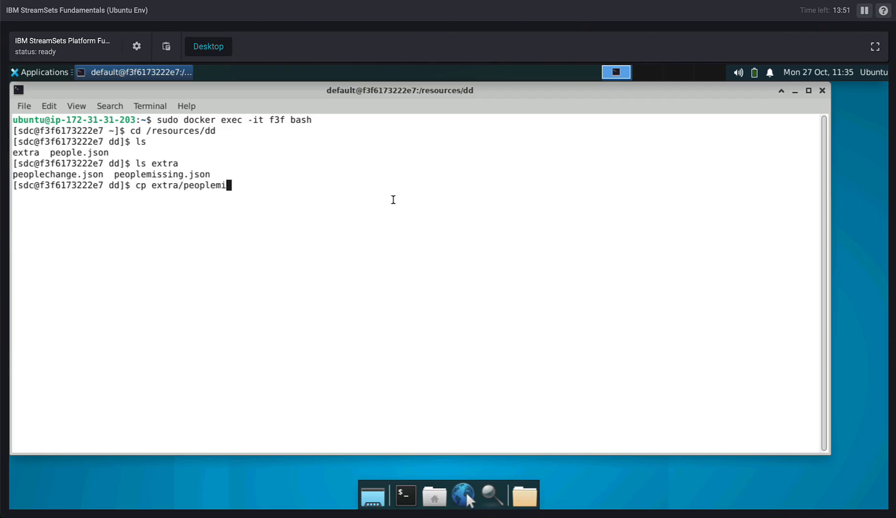
key("Tab")
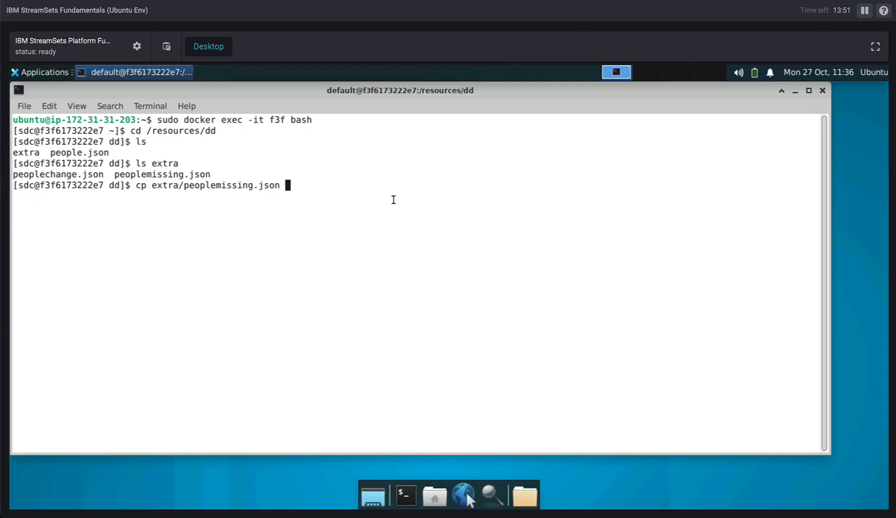
type(".")
key("Return")
type("ls")
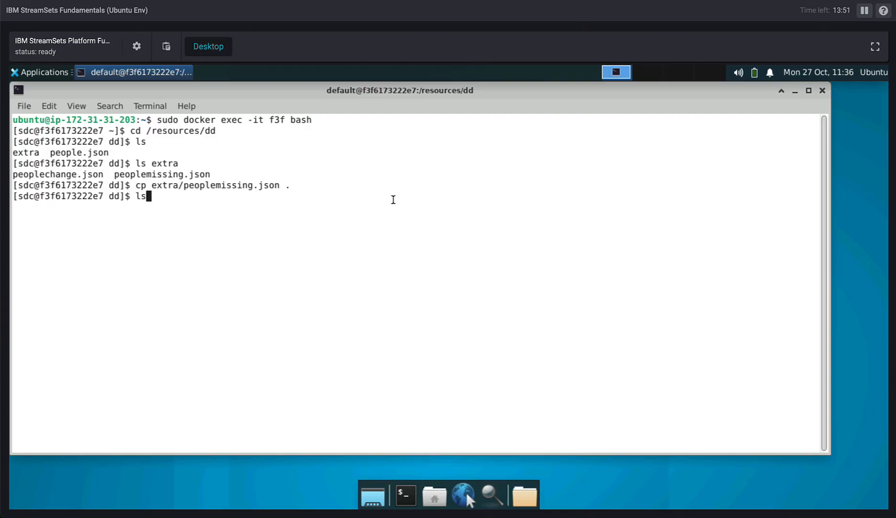
key("Return")
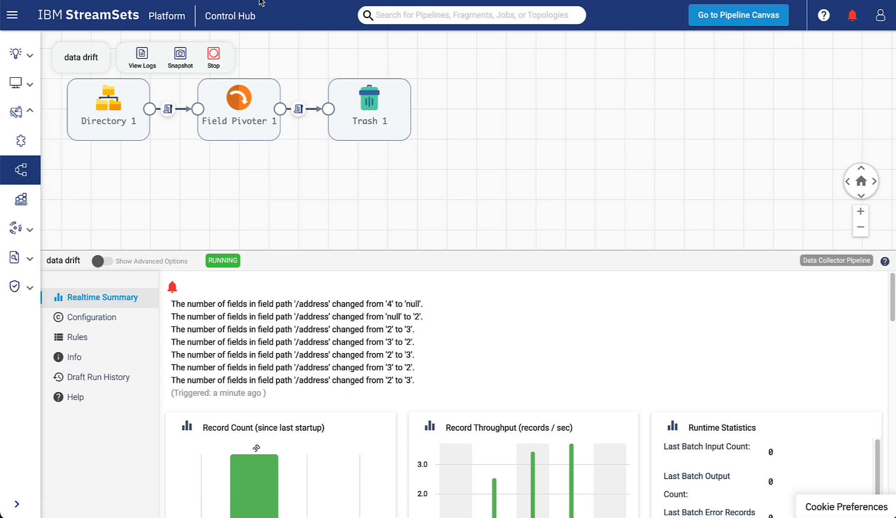
Switch back to StreamSets, stop the pipeline's draft run and open the list of alert notifications.
left_click(212, 59)
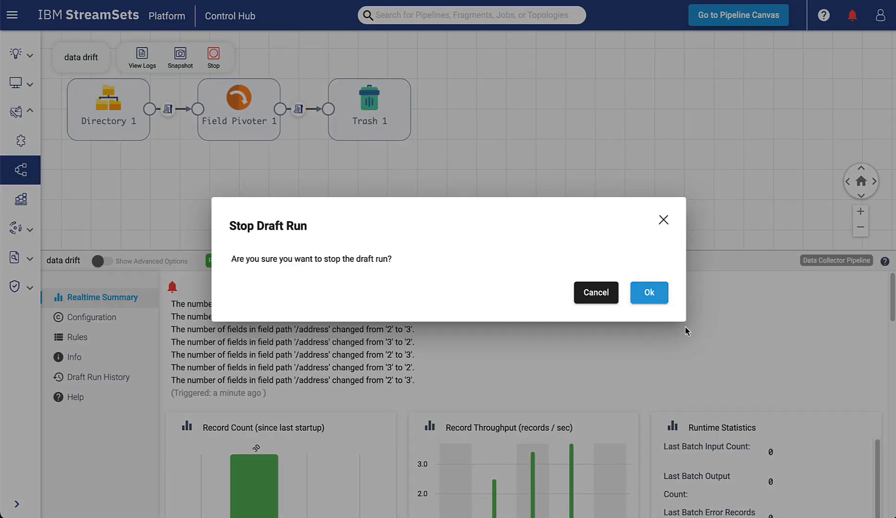
left_click(650, 296)
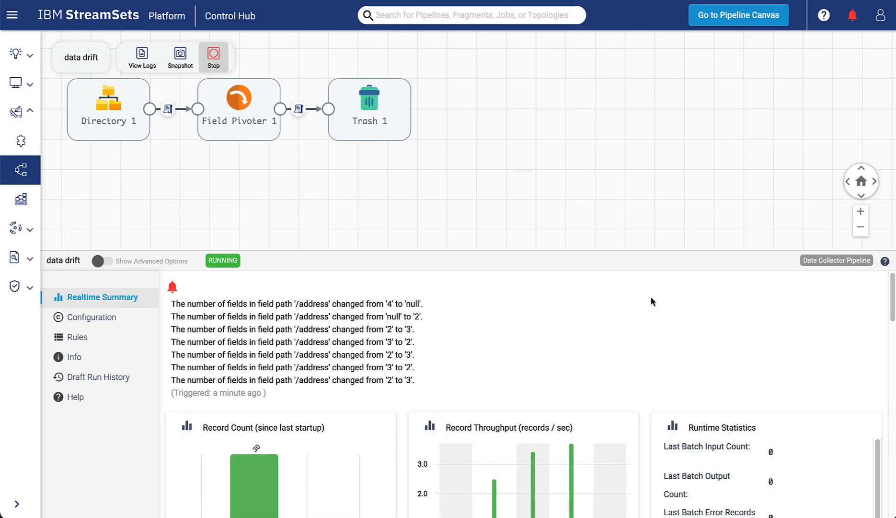
left_click(852, 15)
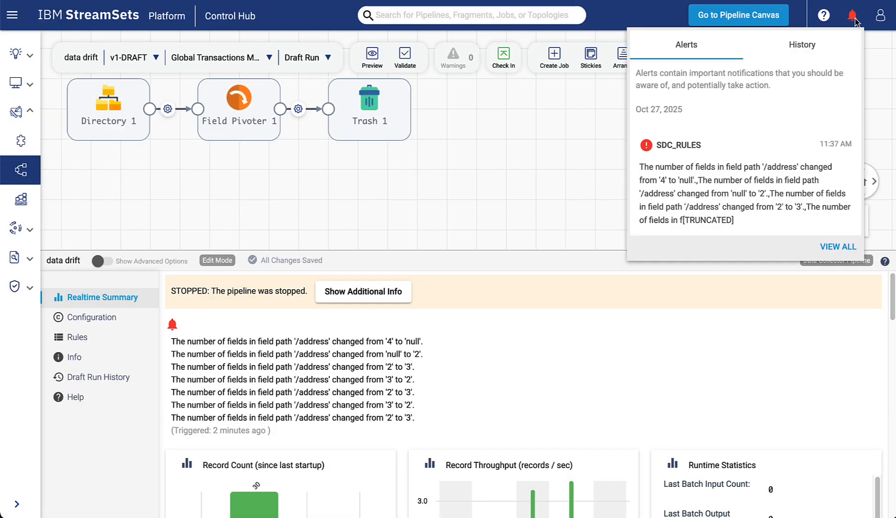
View all alerts and acknowledge the active alert about the changed number of fields in '/address'.
left_click(832, 246)
left_click(74, 105)
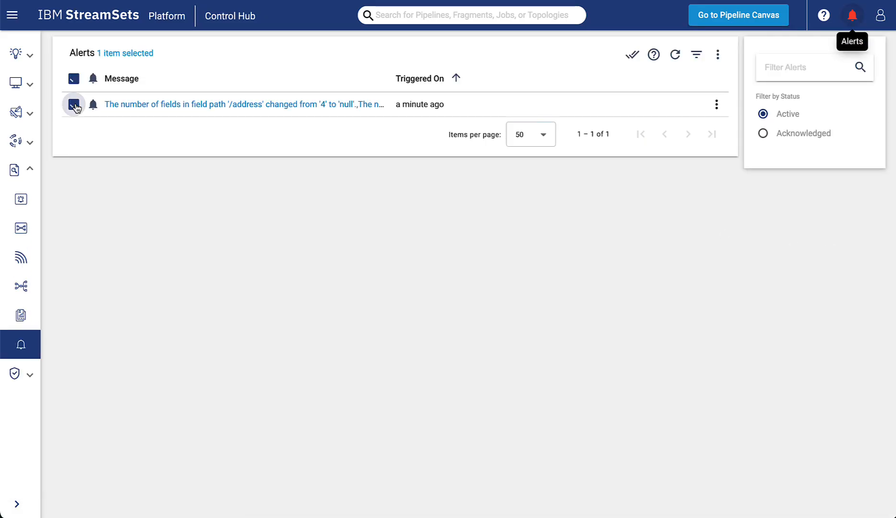
left_click(632, 55)
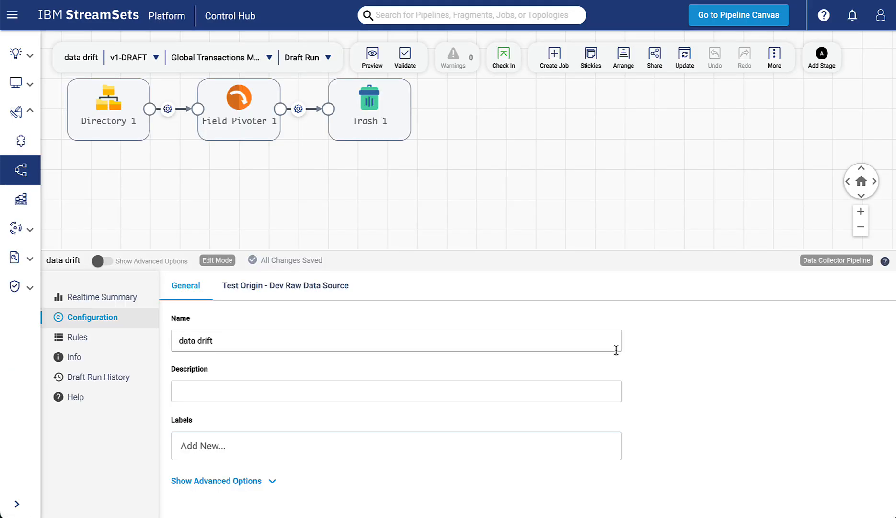
Disable the pipeline's 'drift size' data drift rule on Field Pivoter 1 Output Stream 1.
left_click(76, 336)
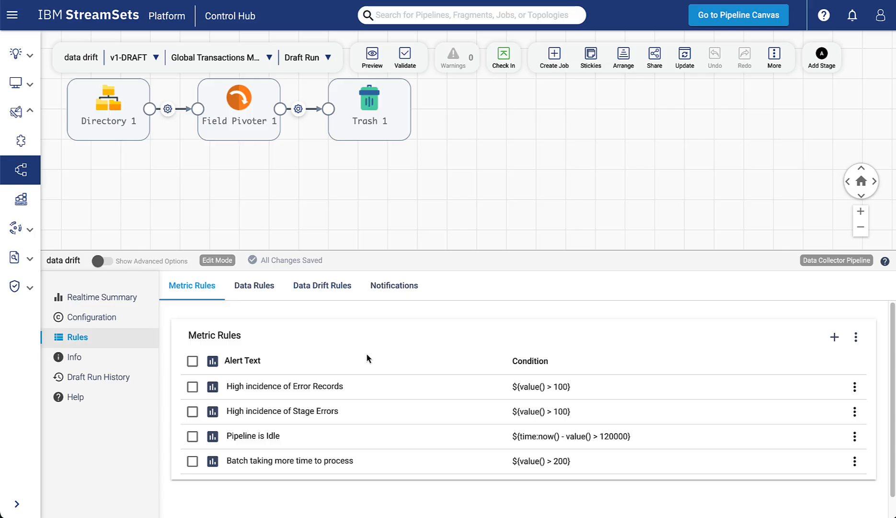
left_click(316, 293)
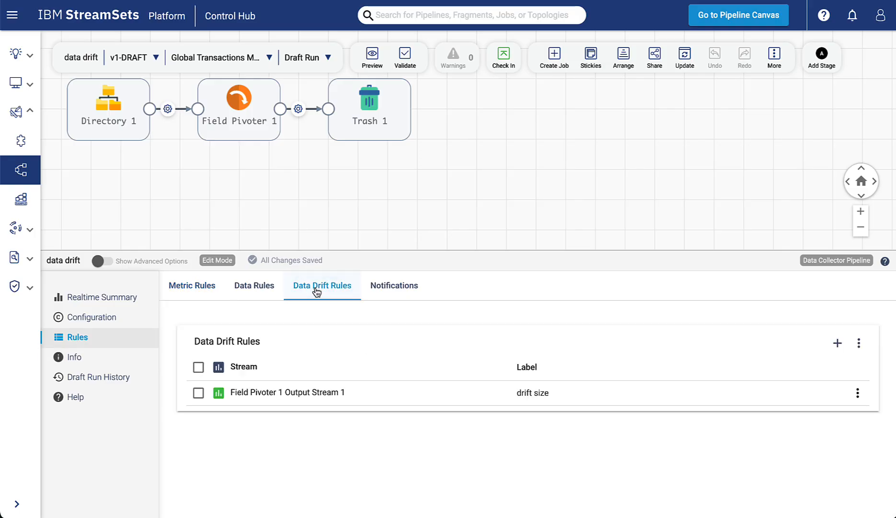
left_click(198, 393)
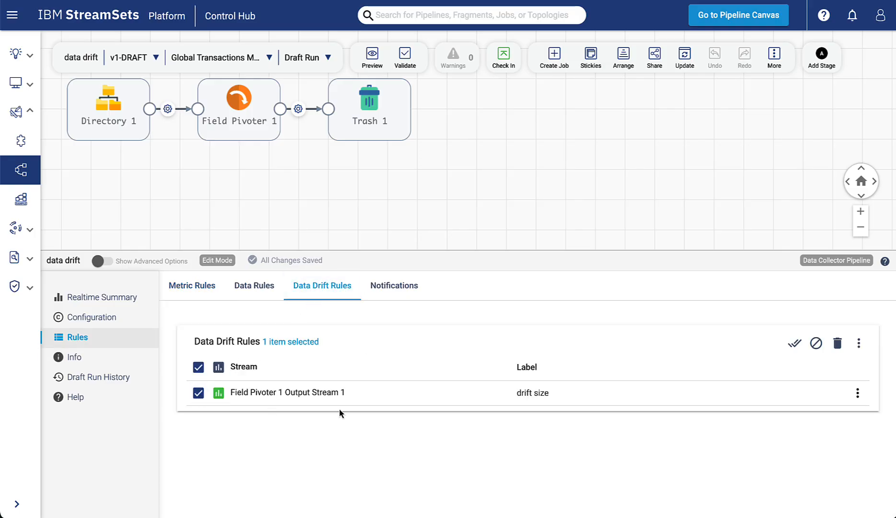
left_click(817, 344)
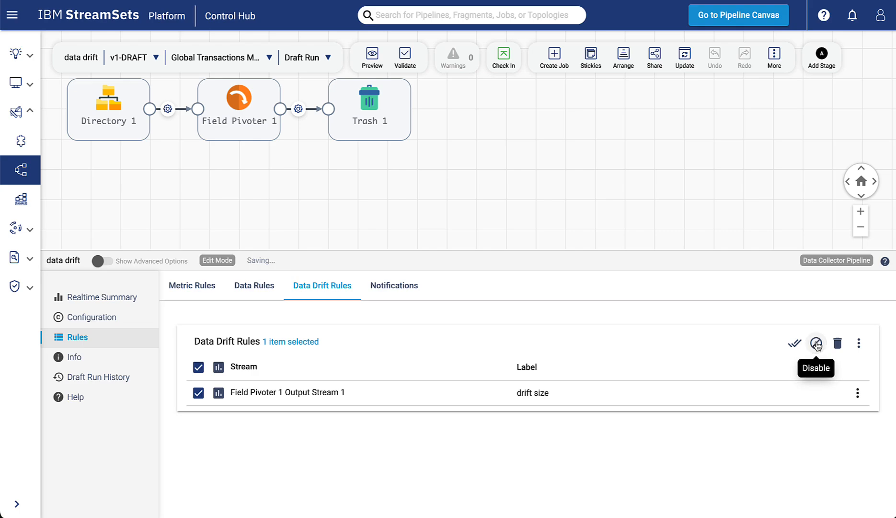